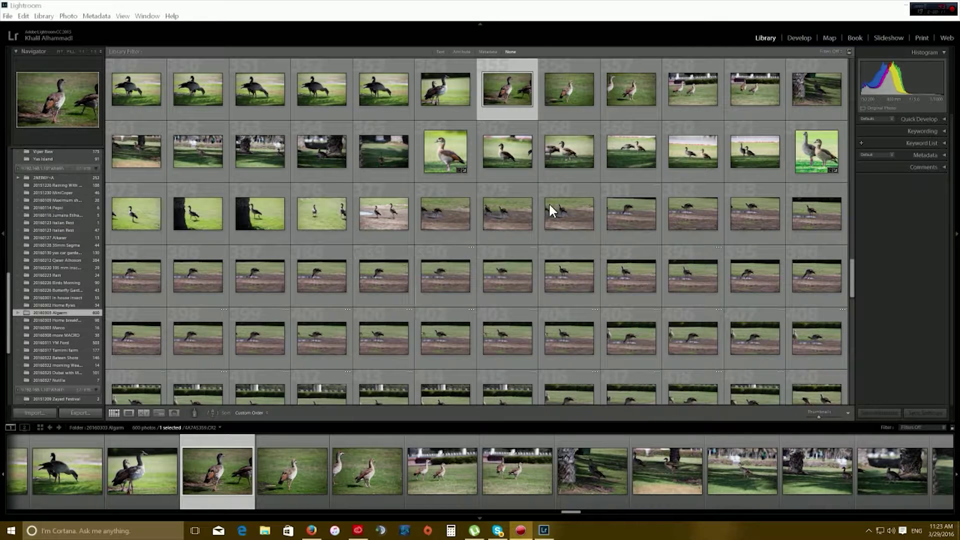
Minimize Lightroom and dismiss the Creative Cloud app window to expose the desktop.
{"action": "left_click", "coordinate": [895, 6]}
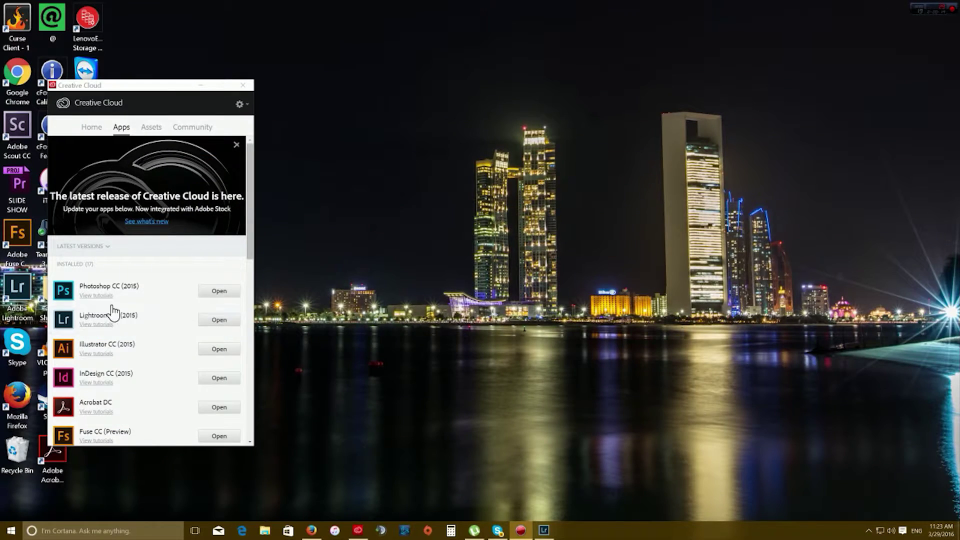
{"action": "left_click", "coordinate": [200, 85]}
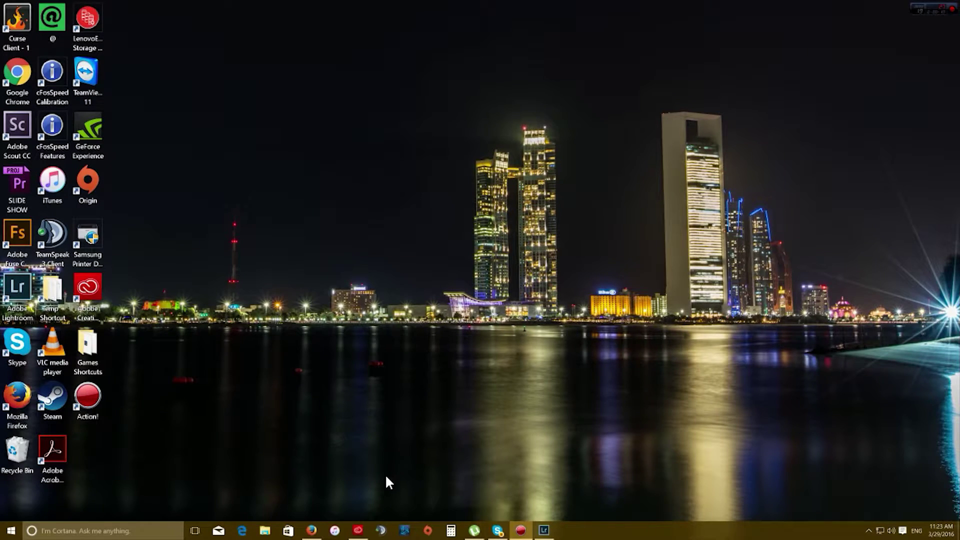
Restore Lightroom from the taskbar and open the Import Photos and Videos browser.
{"action": "left_click", "coordinate": [550, 532]}
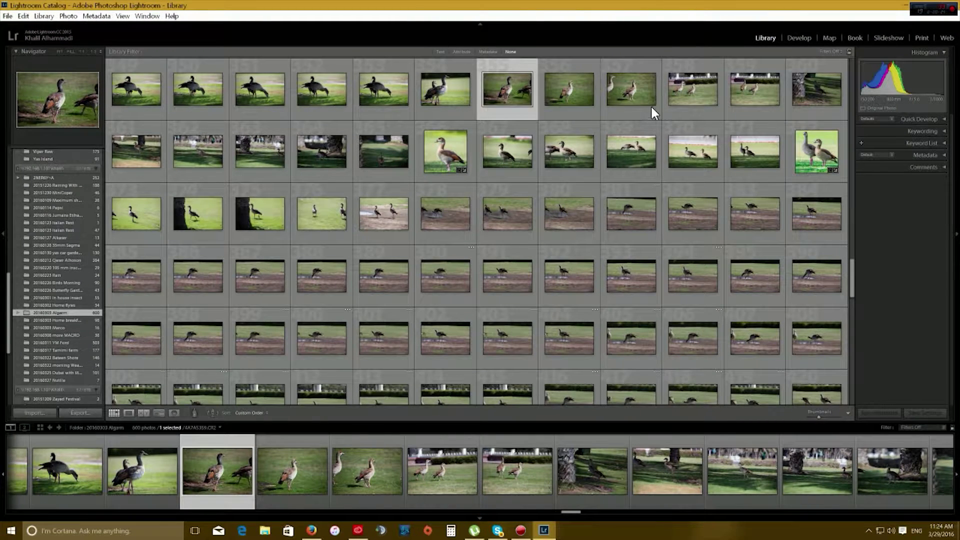
{"action": "left_click", "coordinate": [7, 15]}
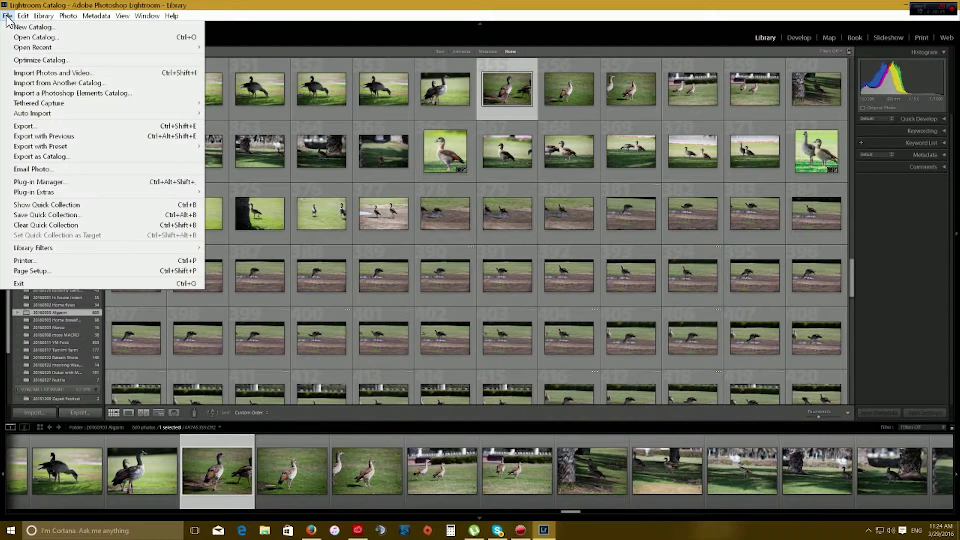
{"action": "left_click", "coordinate": [56, 73]}
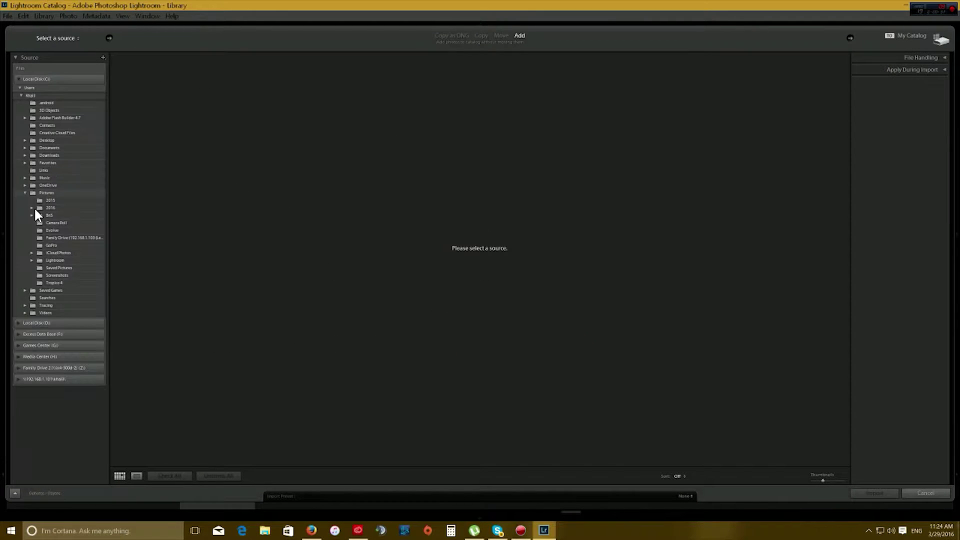
Browse the network drive's Photography folders, then cancel the import back to the grid.
{"action": "left_click", "coordinate": [19, 379]}
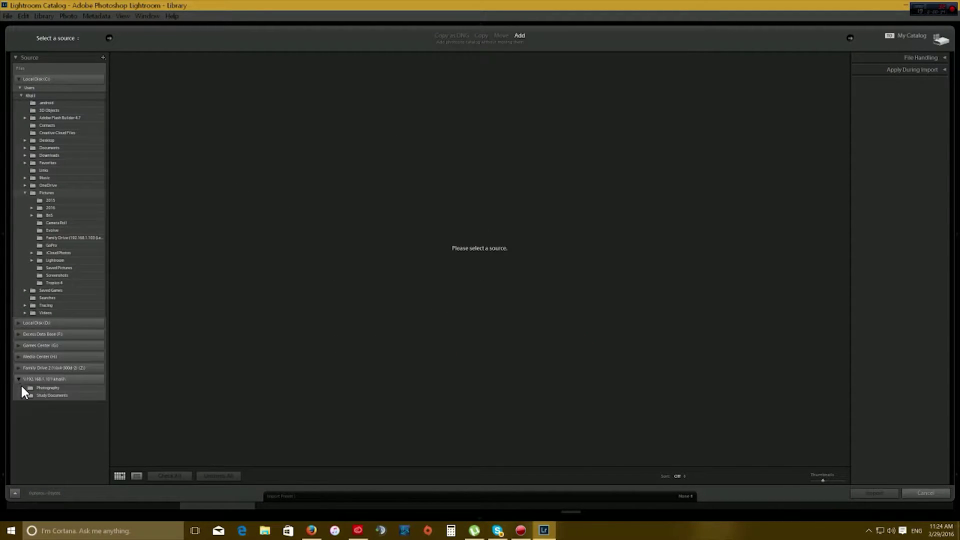
{"action": "left_click", "coordinate": [22, 388]}
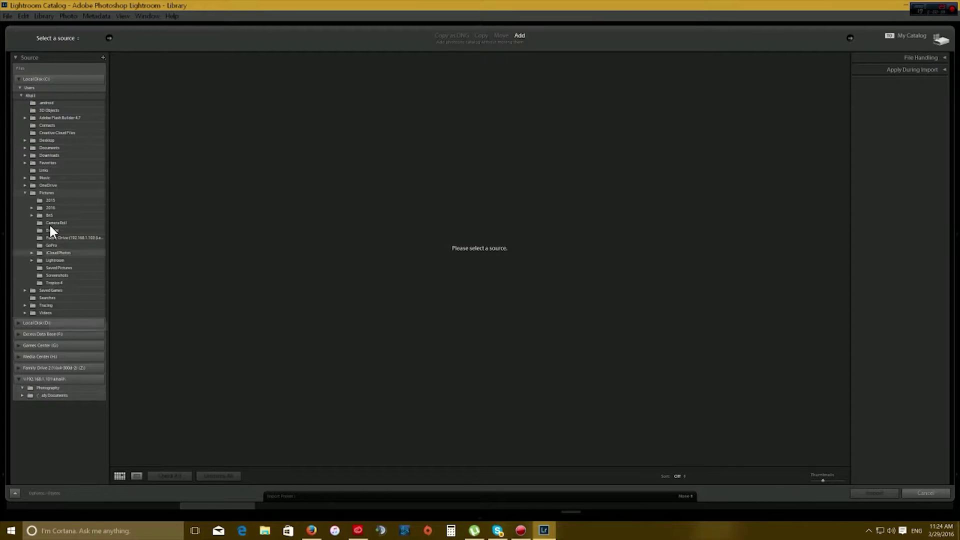
{"action": "left_click", "coordinate": [20, 88]}
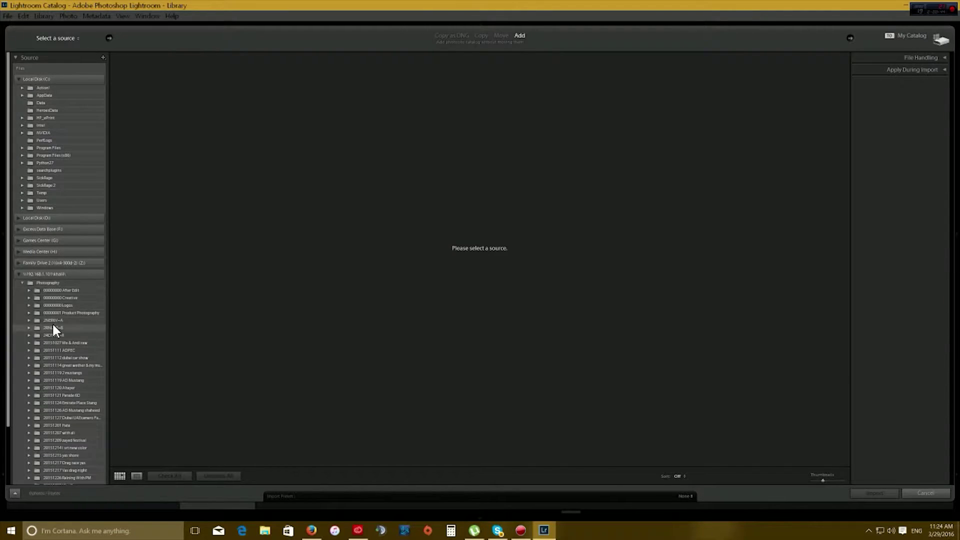
{"action": "scroll", "coordinate": [52, 327], "scroll_direction": "down", "scroll_amount": 5}
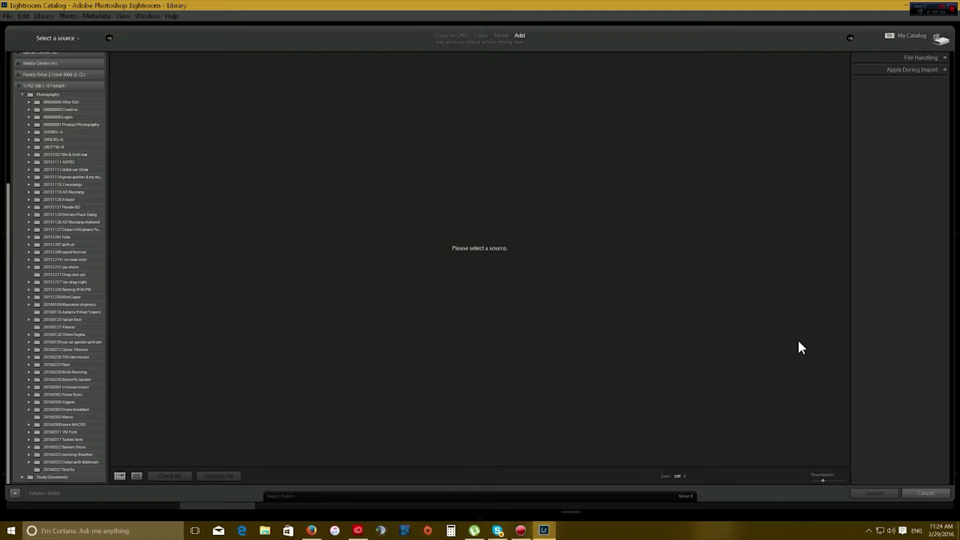
{"action": "left_click", "coordinate": [919, 494]}
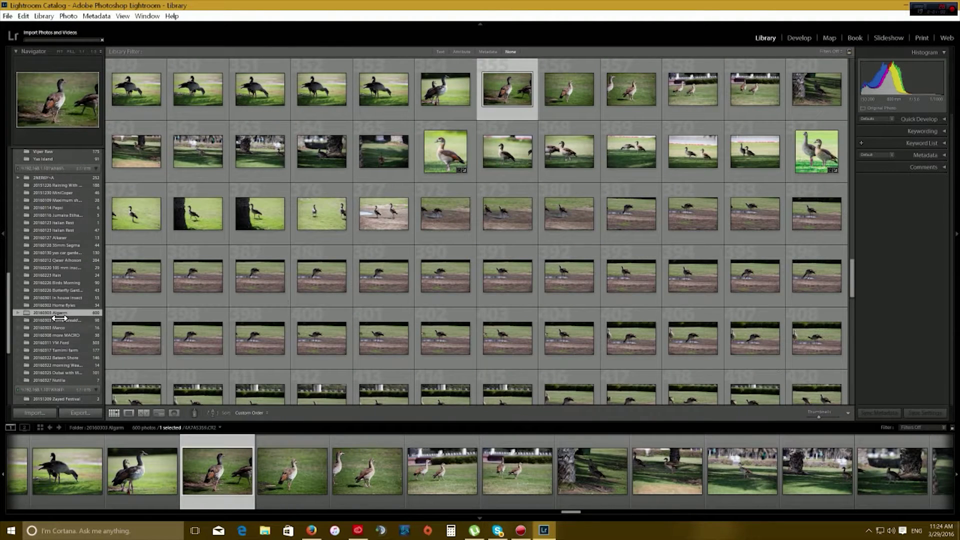
Open the standing goose photo in the Develop module.
{"action": "left_click", "coordinate": [800, 38]}
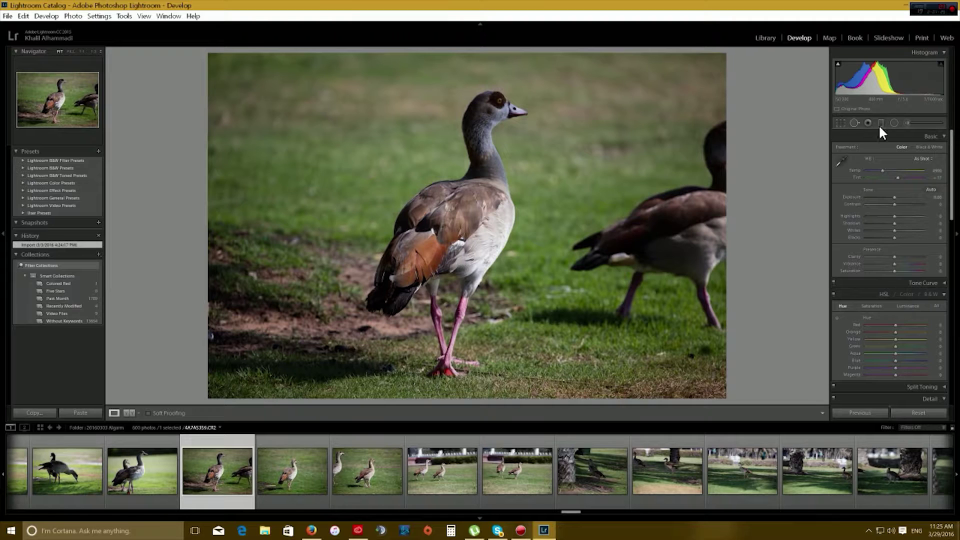
Crop the goose photo to a 1 x 1 square, slightly rotated, tightly framing the goose.
{"action": "left_click", "coordinate": [841, 123]}
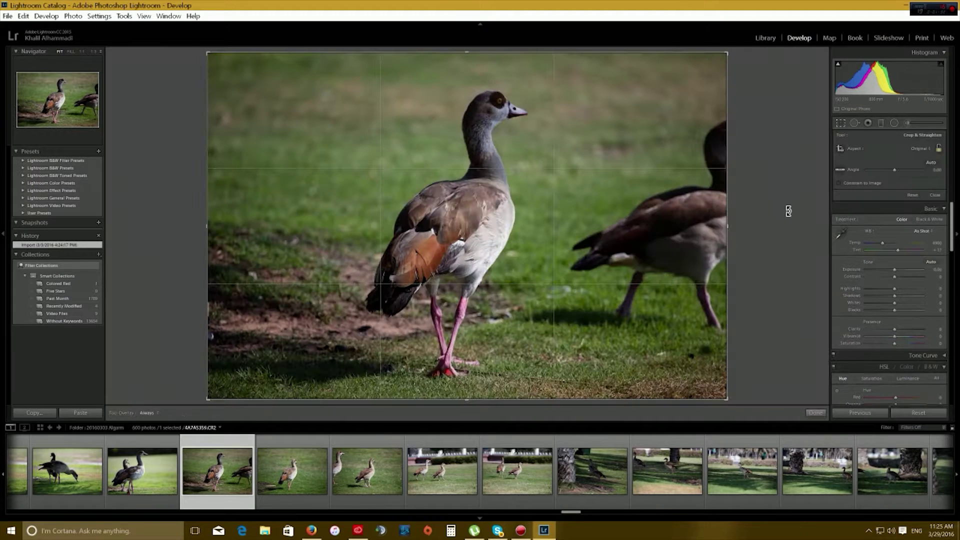
{"action": "left_click", "coordinate": [922, 148]}
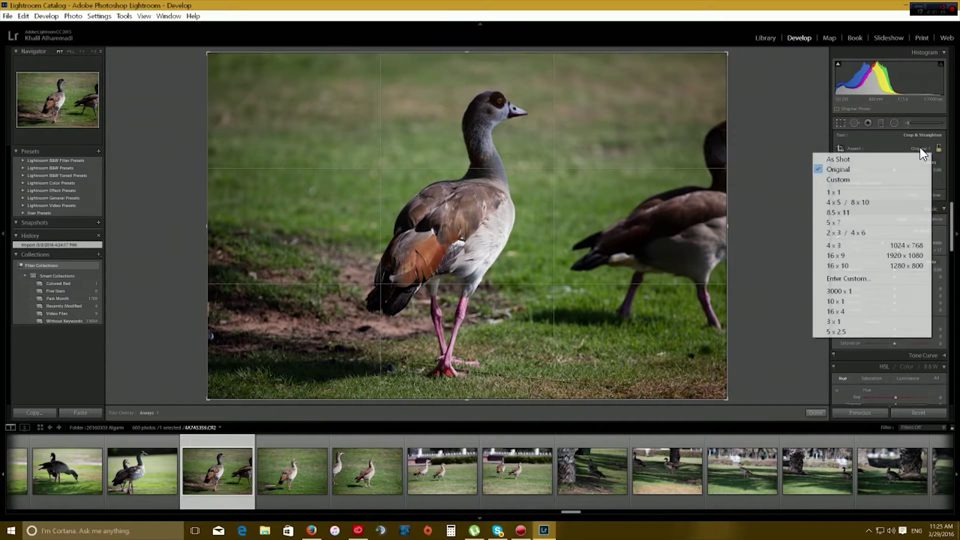
{"action": "left_click", "coordinate": [858, 192]}
{"action": "left_click_drag", "start_coordinate": [735, 260], "coordinate": [744, 250]}
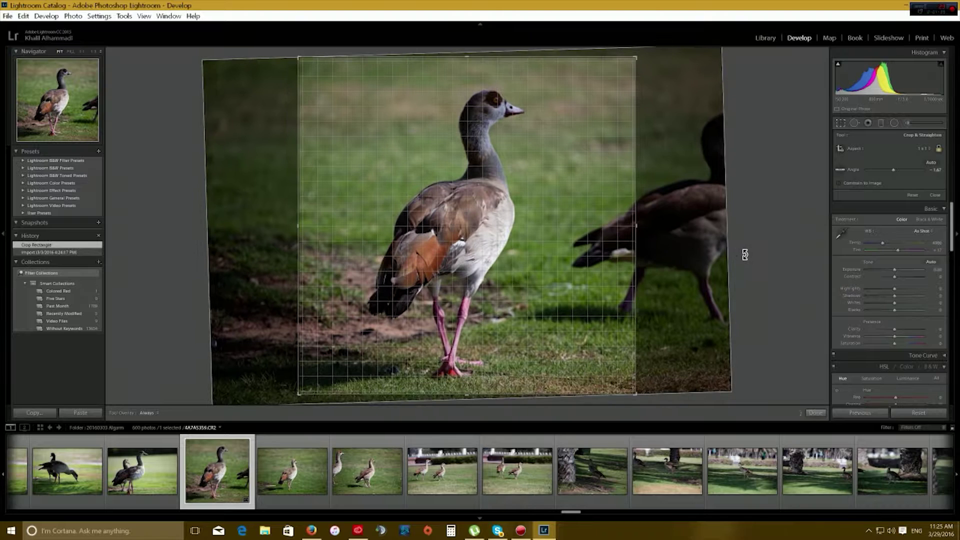
{"action": "left_click_drag", "start_coordinate": [635, 401], "coordinate": [619, 384]}
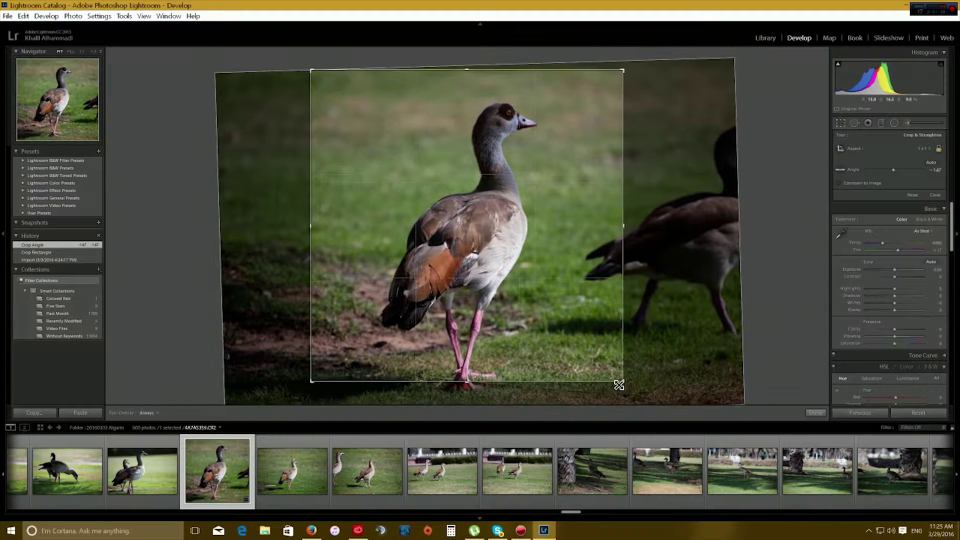
{"action": "left_click_drag", "start_coordinate": [562, 306], "coordinate": [572, 295]}
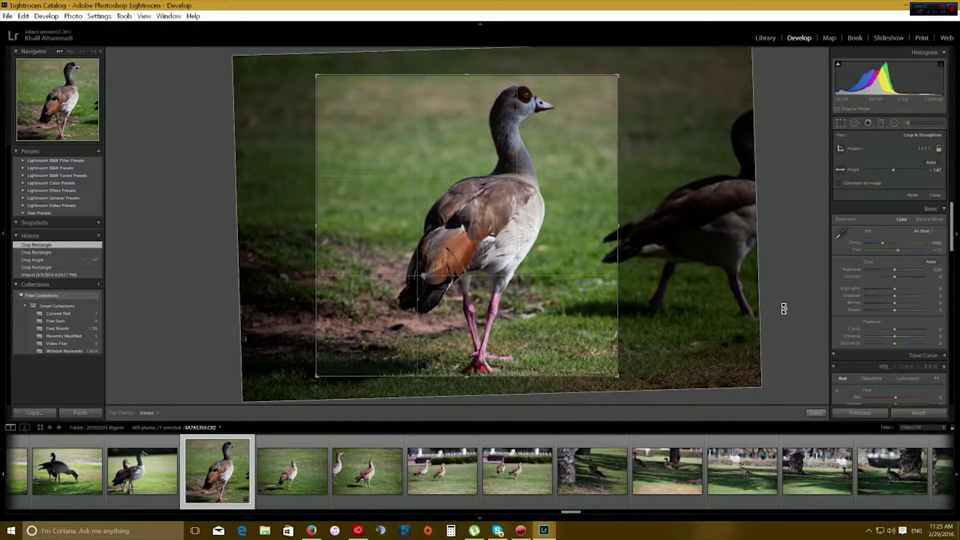
{"action": "left_click_drag", "start_coordinate": [786, 309], "coordinate": [788, 323]}
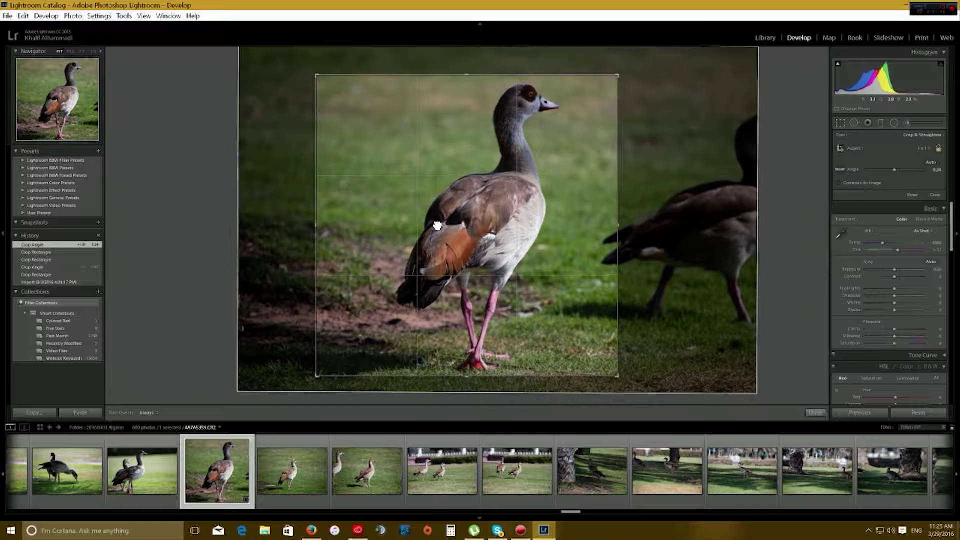
{"action": "mouse_move", "coordinate": [435, 225]}
{"action": "left_mouse_down"}
{"action": "mouse_move", "coordinate": [470, 224]}
{"action": "mouse_move", "coordinate": [370, 222]}
{"action": "left_mouse_up"}
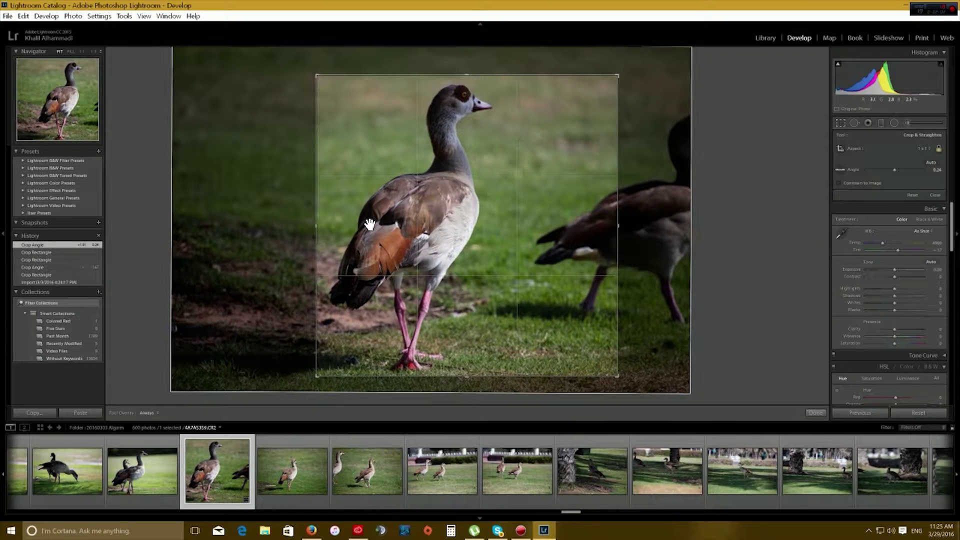
{"action": "left_click_drag", "start_coordinate": [620, 77], "coordinate": [626, 73]}
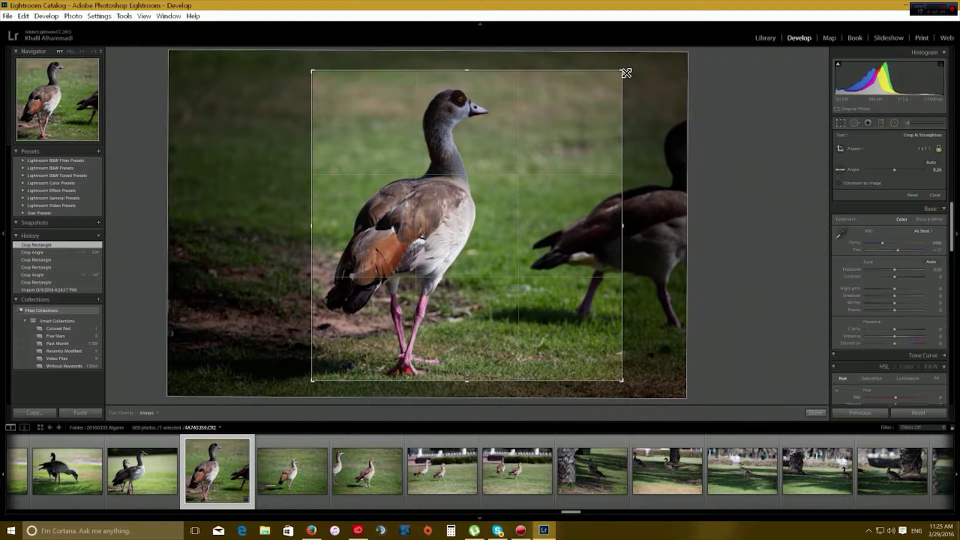
{"action": "left_click_drag", "start_coordinate": [734, 210], "coordinate": [737, 219]}
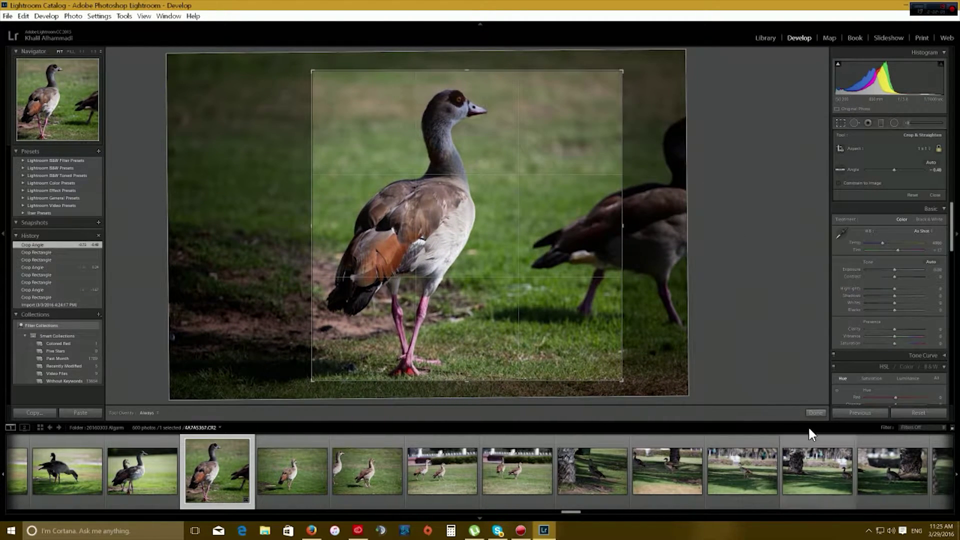
{"action": "left_click", "coordinate": [815, 412]}
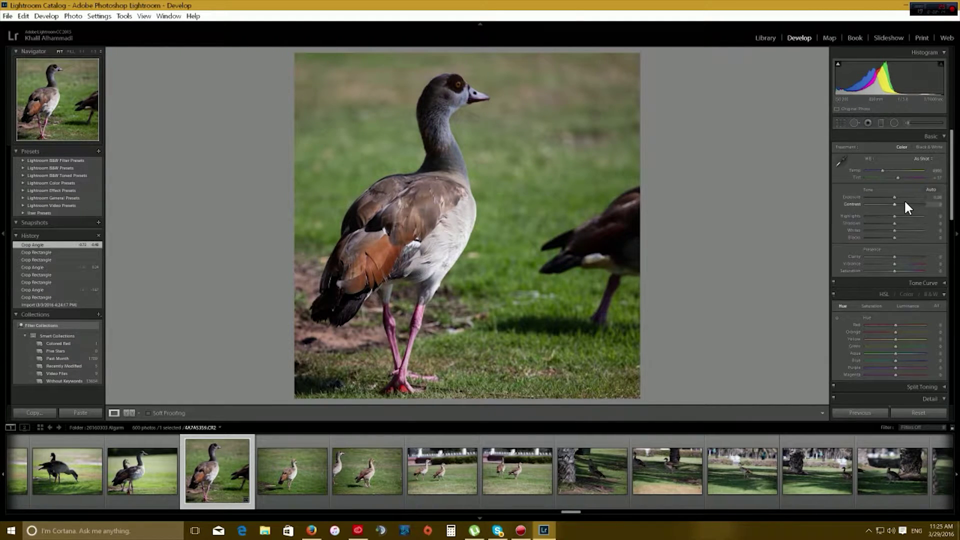
Raise Exposure to about +0.56, hide the filmstrip, and pull Highlights down to -100.
{"action": "mouse_move", "coordinate": [891, 197]}
{"action": "left_mouse_down"}
{"action": "mouse_move", "coordinate": [909, 197]}
{"action": "mouse_move", "coordinate": [858, 196]}
{"action": "mouse_move", "coordinate": [895, 196]}
{"action": "left_mouse_up"}
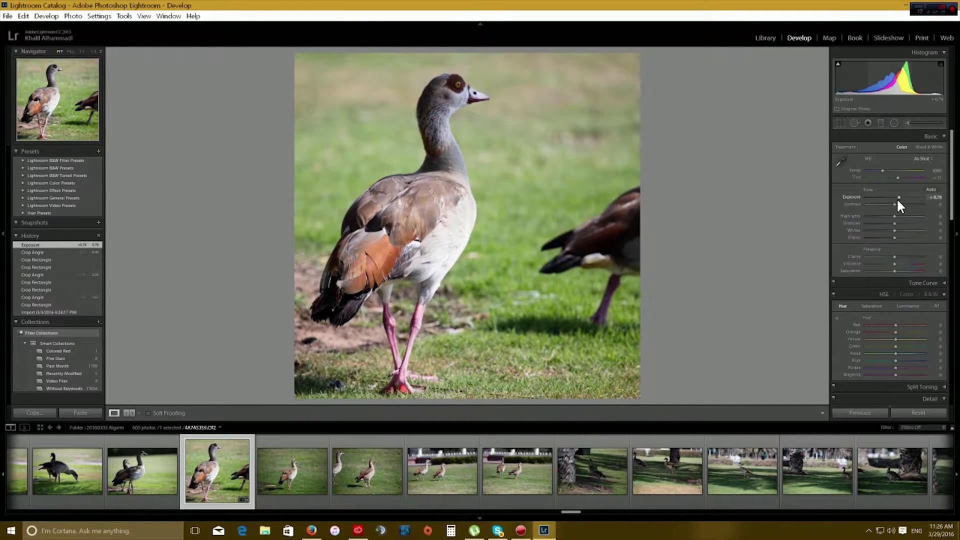
{"action": "mouse_move", "coordinate": [895, 197]}
{"action": "left_mouse_down"}
{"action": "mouse_move", "coordinate": [859, 195]}
{"action": "mouse_move", "coordinate": [898, 196]}
{"action": "left_mouse_up"}
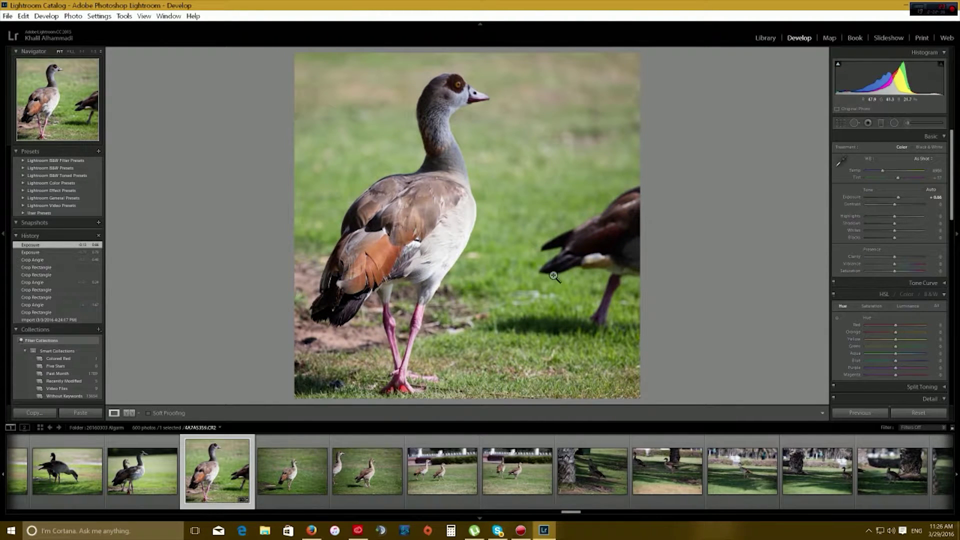
{"action": "left_click", "coordinate": [479, 518]}
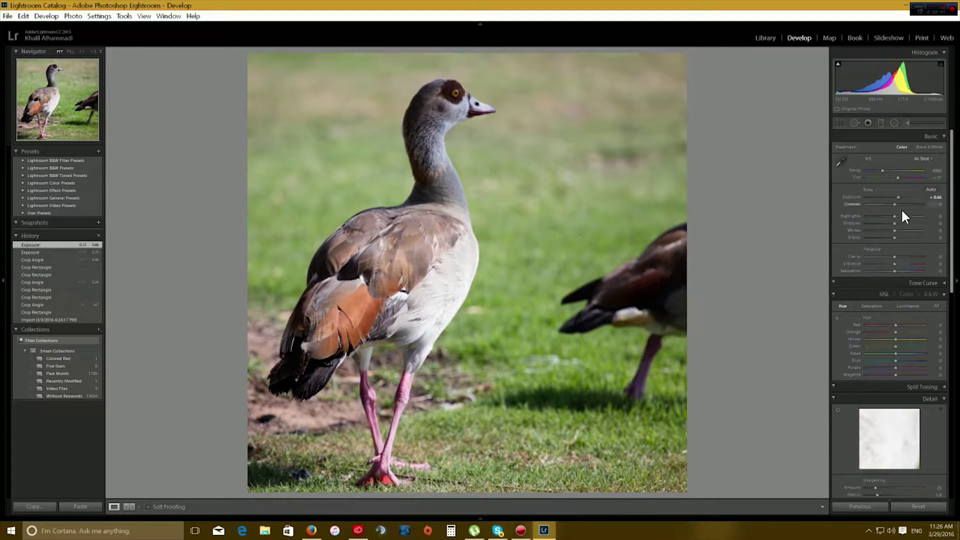
{"action": "mouse_move", "coordinate": [893, 218]}
{"action": "left_mouse_down"}
{"action": "mouse_move", "coordinate": [899, 213]}
{"action": "mouse_move", "coordinate": [817, 216]}
{"action": "left_mouse_up"}
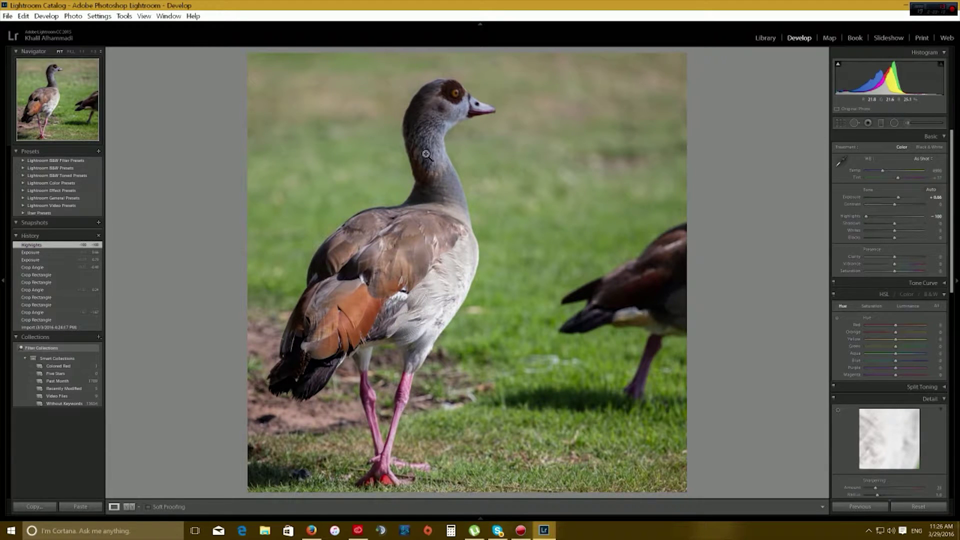
Set Shadows to +100, test the Whites, and lower Exposure to +0.40.
{"action": "left_click", "coordinate": [922, 222]}
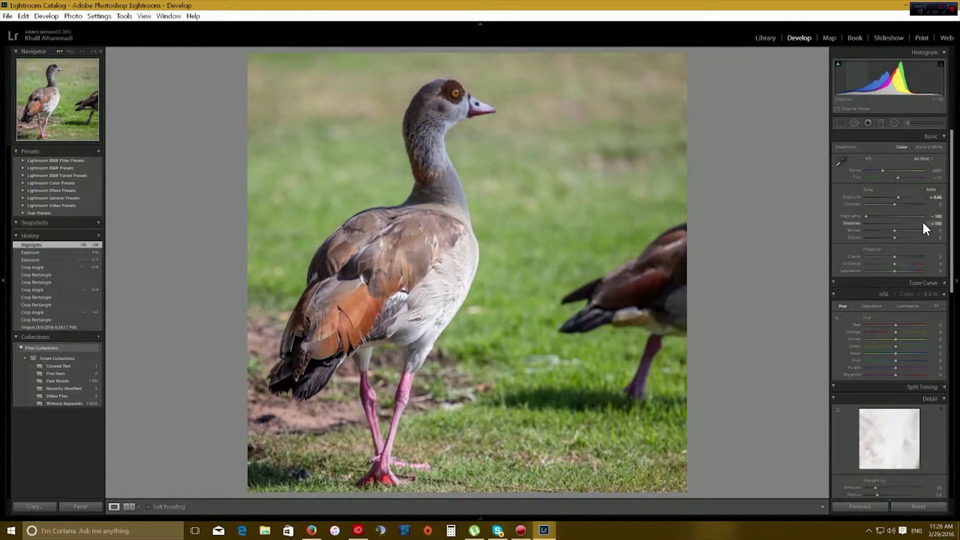
{"action": "left_click_drag", "start_coordinate": [921, 224], "coordinate": [924, 232]}
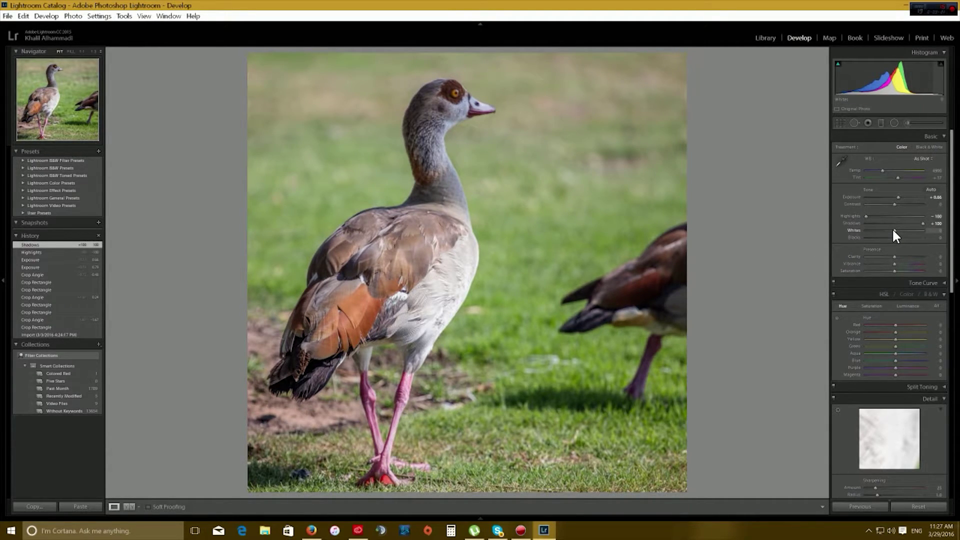
{"action": "mouse_move", "coordinate": [891, 228]}
{"action": "left_mouse_down"}
{"action": "mouse_move", "coordinate": [910, 229]}
{"action": "mouse_move", "coordinate": [880, 239]}
{"action": "left_mouse_up"}
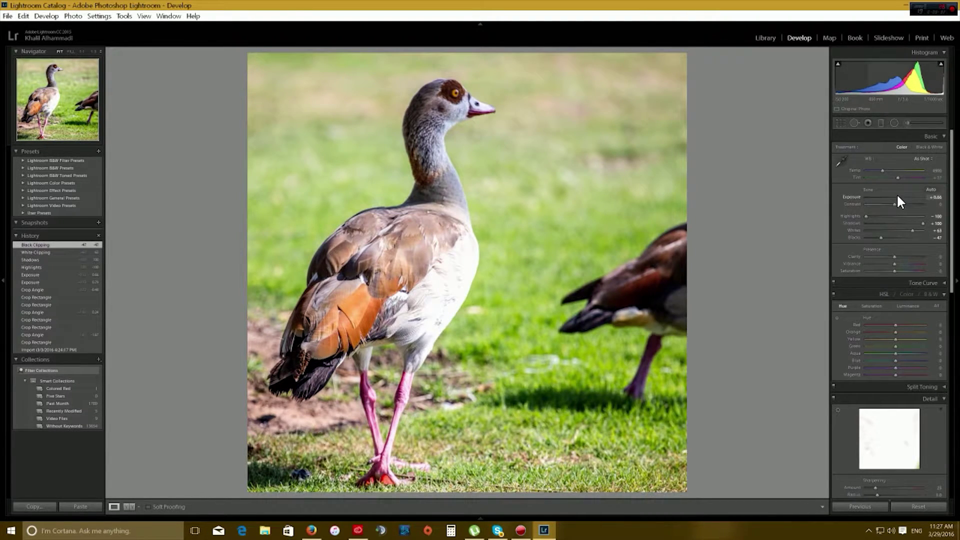
{"action": "left_click_drag", "start_coordinate": [898, 197], "coordinate": [900, 204]}
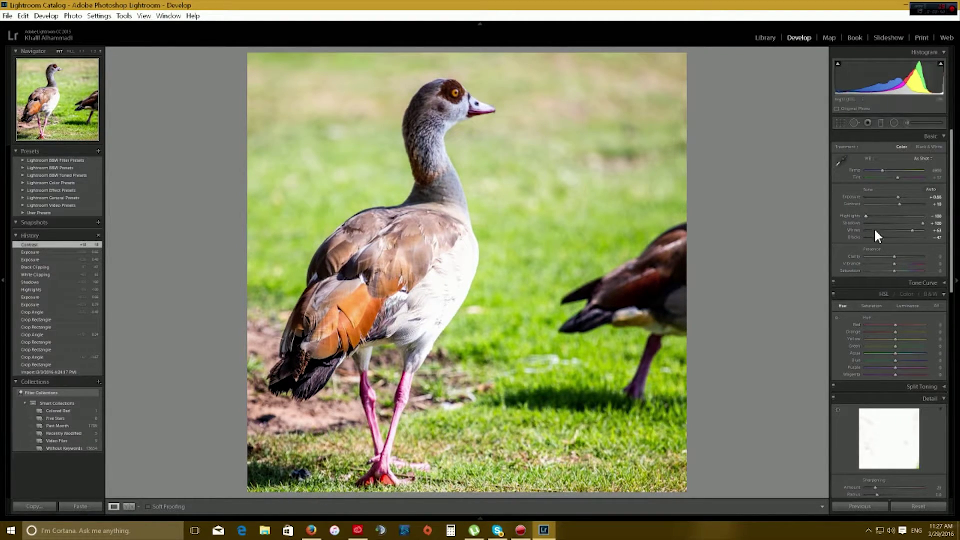
Set Whites to -89, Blacks to +61, Contrast to +47, and Exposure back to +0.40.
{"action": "left_click_drag", "start_coordinate": [913, 230], "coordinate": [868, 228]}
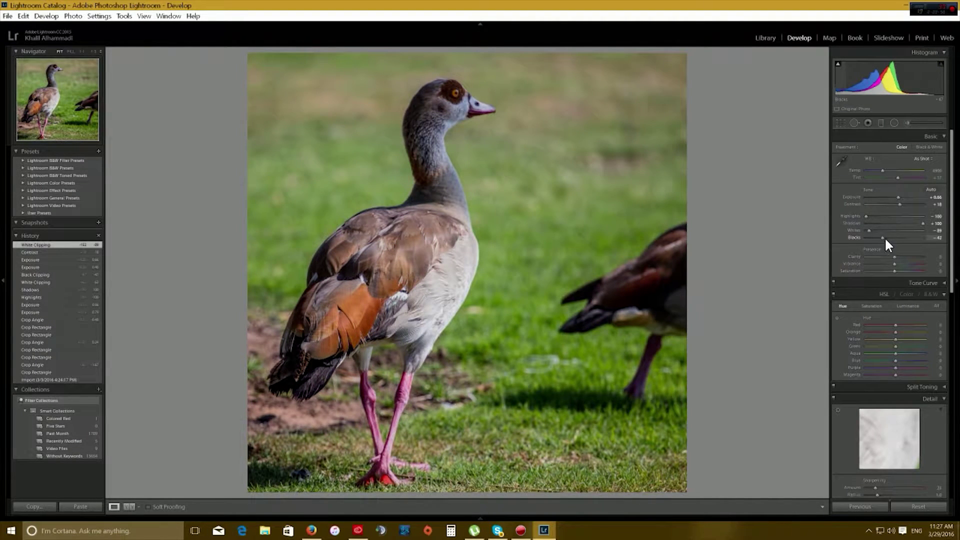
{"action": "mouse_move", "coordinate": [883, 237]}
{"action": "left_mouse_down"}
{"action": "mouse_move", "coordinate": [923, 245]}
{"action": "mouse_move", "coordinate": [909, 241]}
{"action": "left_mouse_up"}
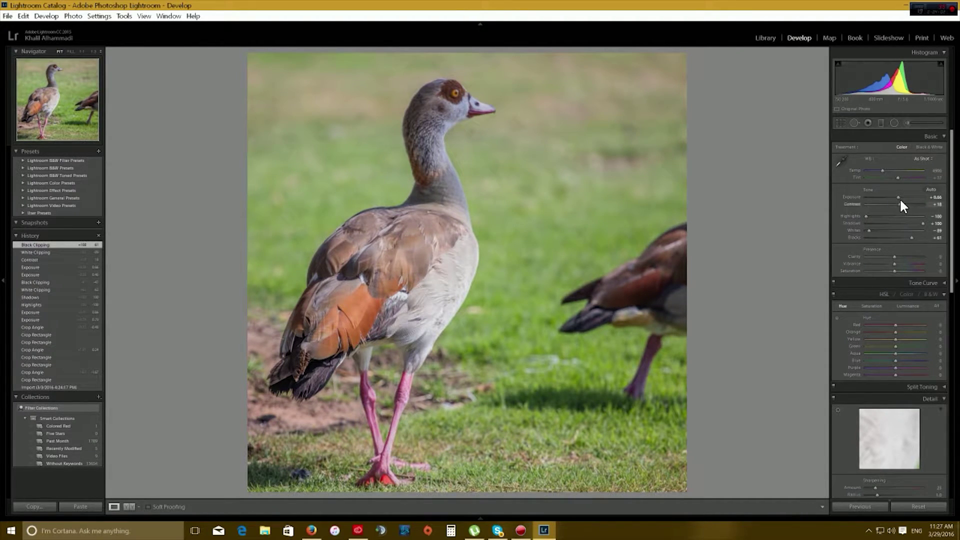
{"action": "left_click_drag", "start_coordinate": [899, 205], "coordinate": [908, 206]}
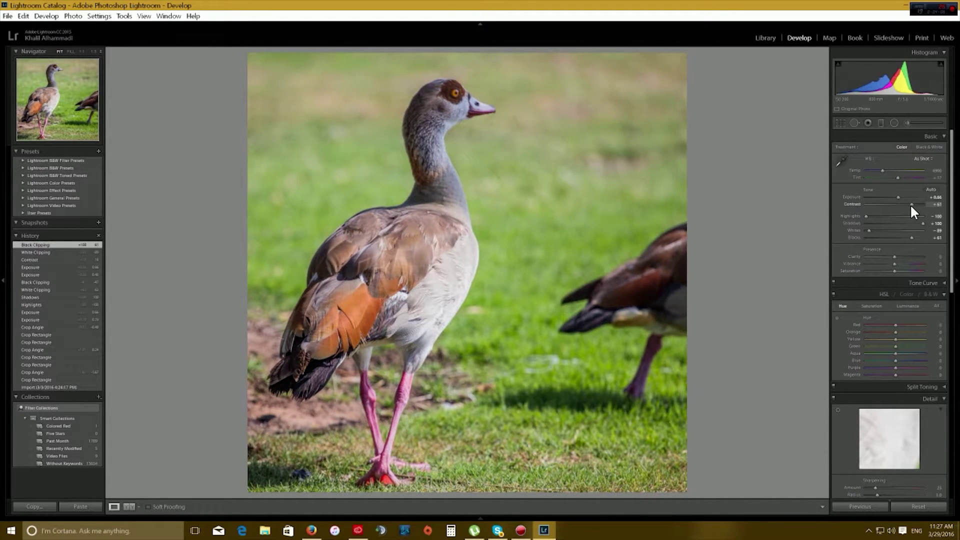
{"action": "mouse_move", "coordinate": [908, 206]}
{"action": "left_mouse_down"}
{"action": "mouse_move", "coordinate": [916, 209]}
{"action": "mouse_move", "coordinate": [907, 205]}
{"action": "left_mouse_up"}
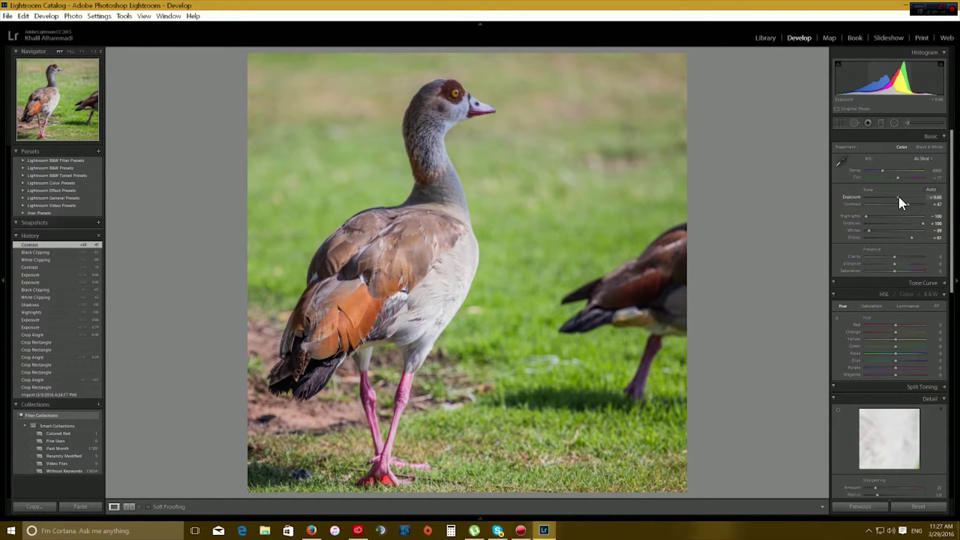
{"action": "left_click_drag", "start_coordinate": [898, 198], "coordinate": [897, 197]}
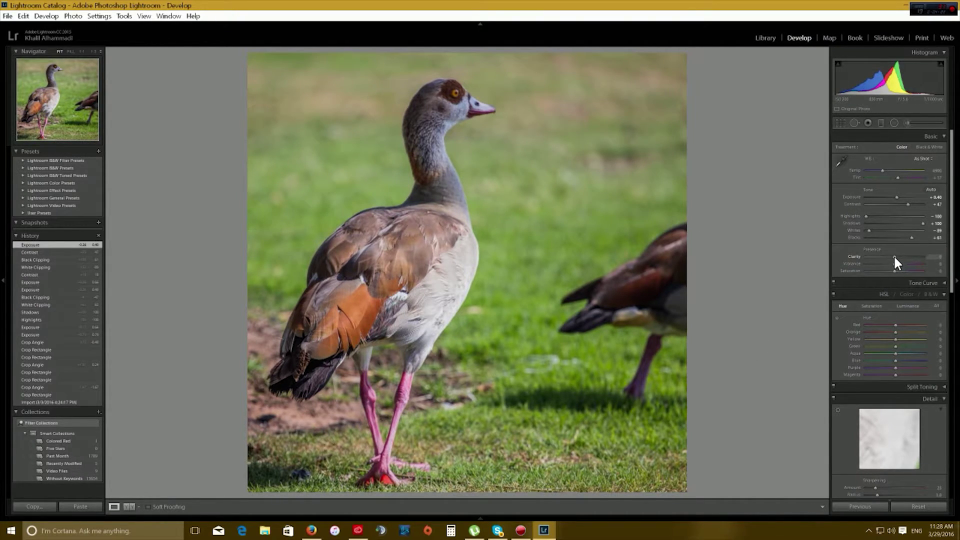
Push Clarity to +100, compare it via History, then reduce Clarity to +16.
{"action": "left_click_drag", "start_coordinate": [894, 257], "coordinate": [942, 261]}
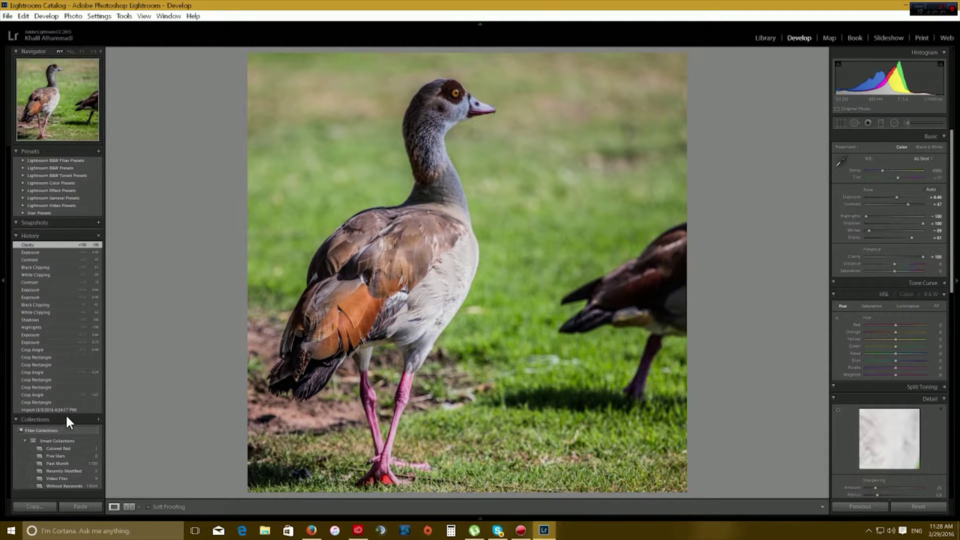
{"action": "left_click", "coordinate": [59, 253]}
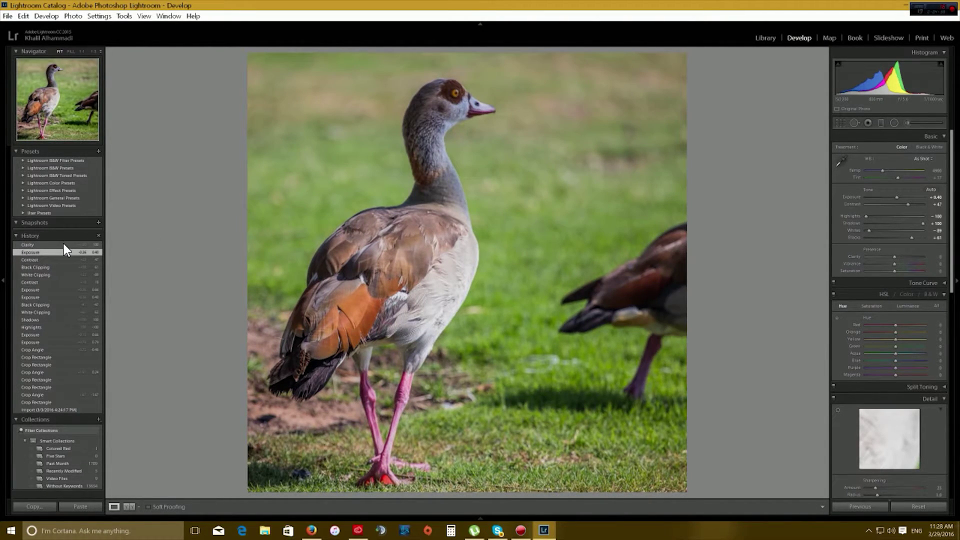
{"action": "left_click", "coordinate": [63, 245]}
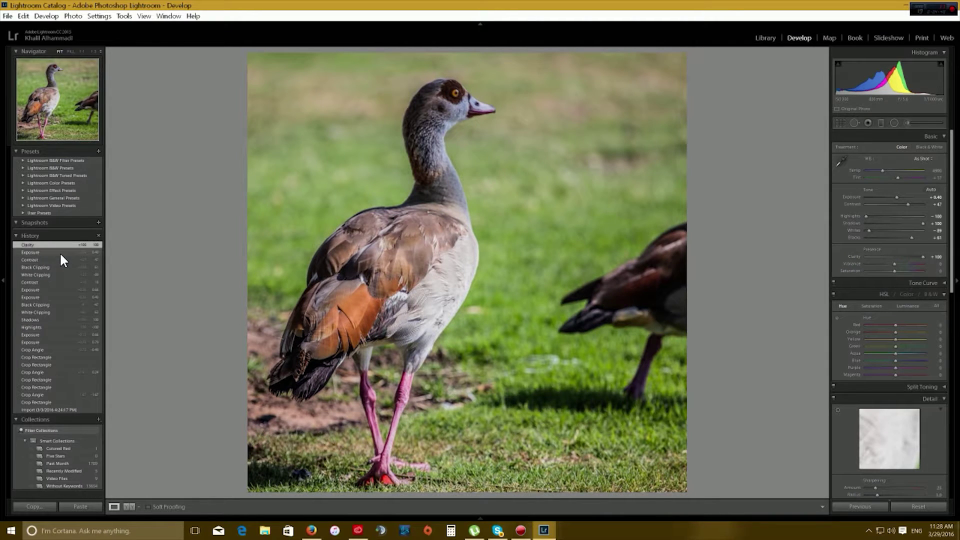
{"action": "left_click_drag", "start_coordinate": [900, 257], "coordinate": [896, 259]}
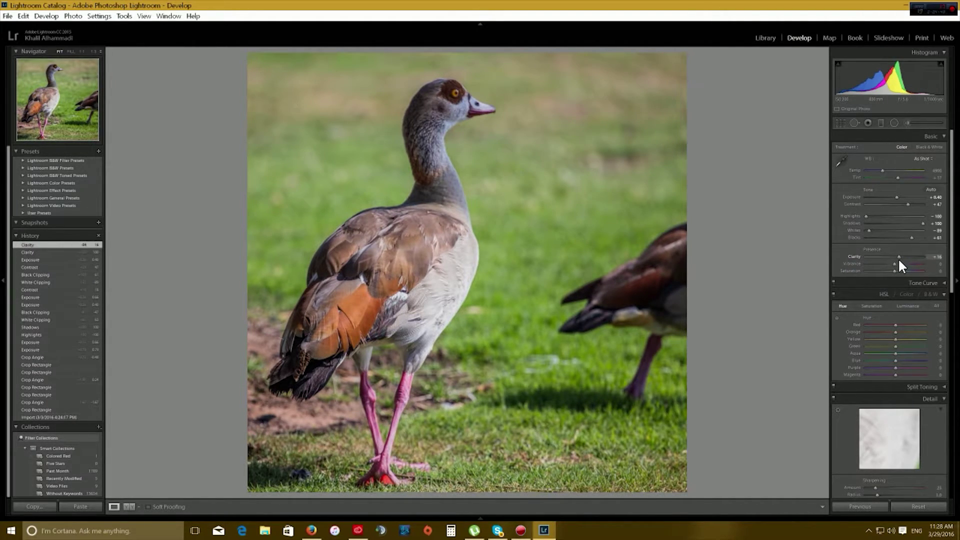
{"action": "left_click", "coordinate": [890, 284]}
Preview an extreme Temp setting, then settle on a slightly warm custom white balance.
{"action": "left_click", "coordinate": [881, 168]}
{"action": "left_click_drag", "start_coordinate": [880, 168], "coordinate": [867, 168]}
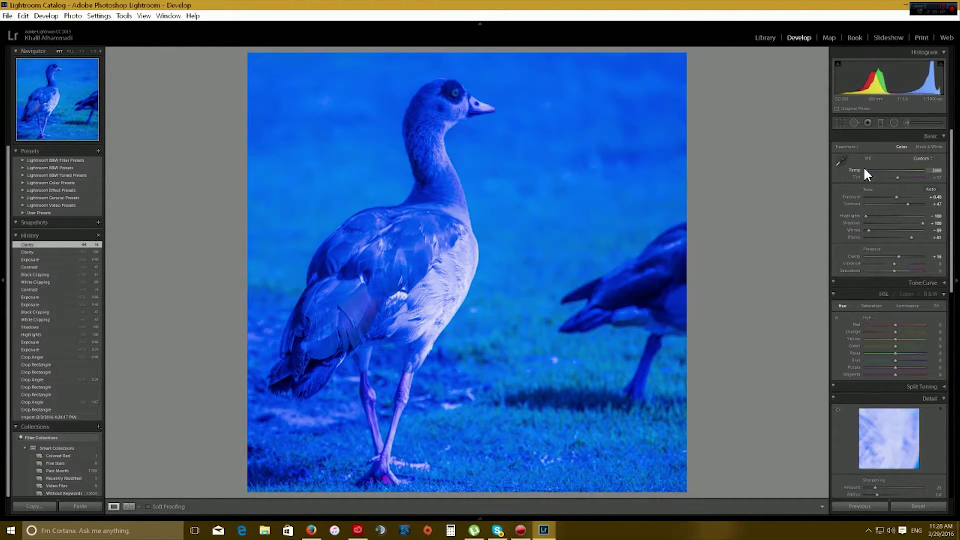
{"action": "left_click_drag", "start_coordinate": [868, 168], "coordinate": [880, 169]}
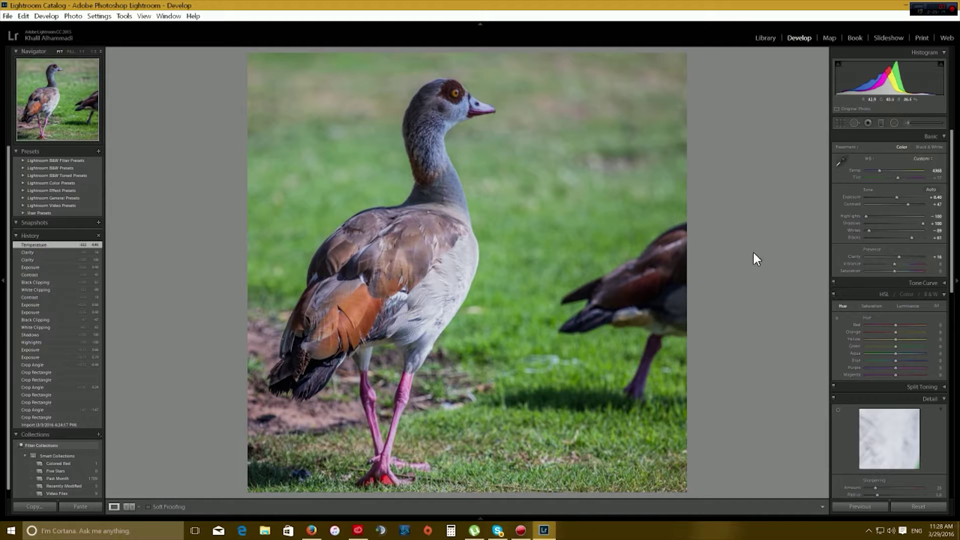
Try several Vibrance and Saturation strengths, ending near Vibrance +3 and Saturation +16.
{"action": "scroll", "coordinate": [878, 260], "scroll_direction": "down", "scroll_amount": 3}
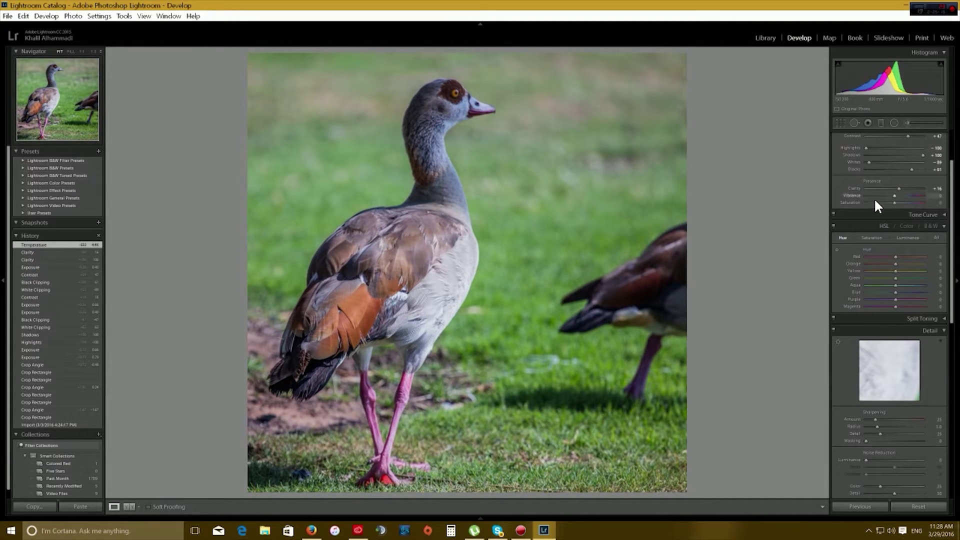
{"action": "left_click_drag", "start_coordinate": [892, 196], "coordinate": [885, 196]}
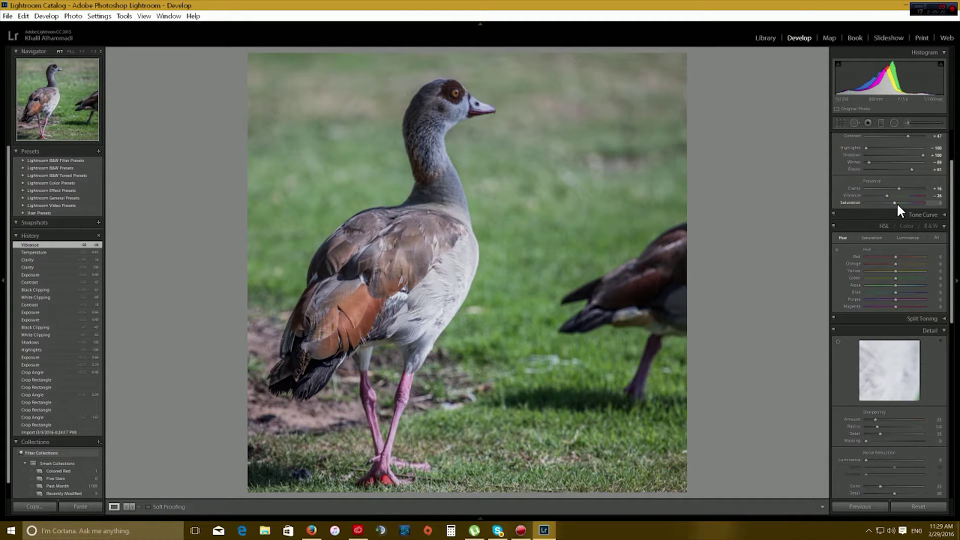
{"action": "left_click_drag", "start_coordinate": [893, 202], "coordinate": [903, 203]}
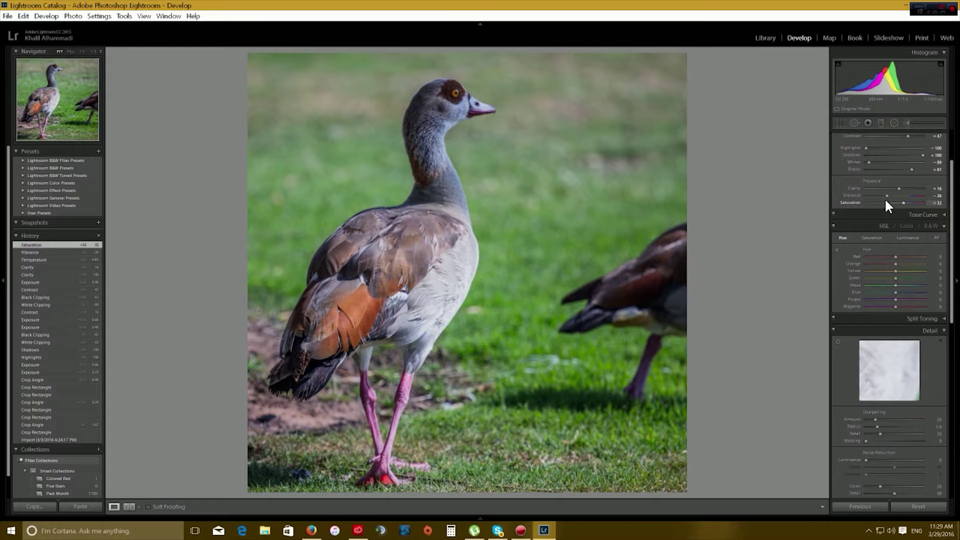
{"action": "left_click_drag", "start_coordinate": [886, 195], "coordinate": [899, 201]}
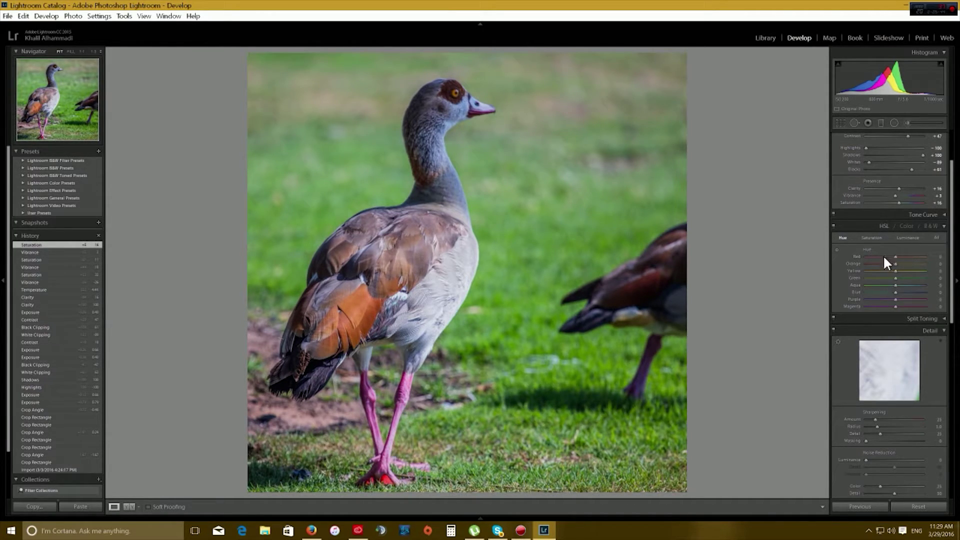
Lift the Lights region slightly in Tone Curve, then collapse the panel.
{"action": "left_click", "coordinate": [943, 212]}
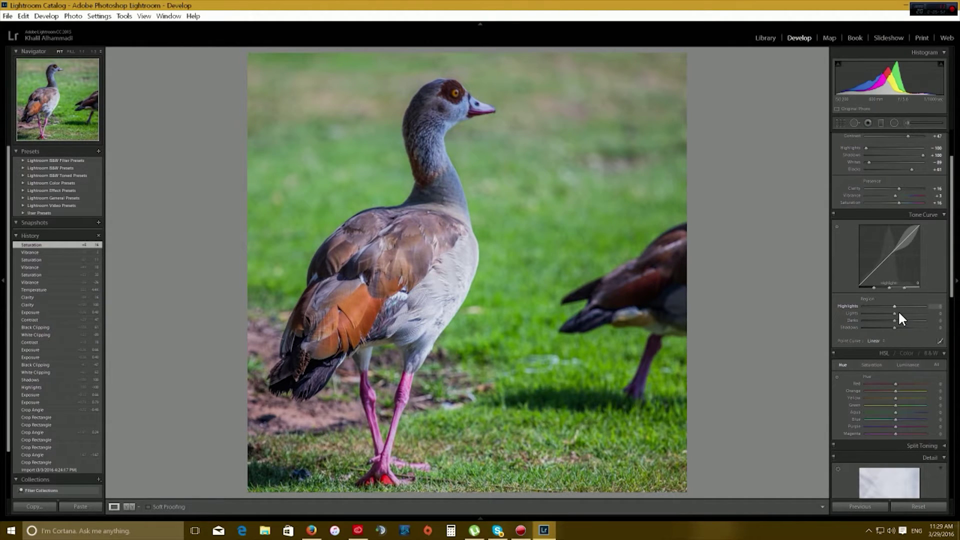
{"action": "mouse_move", "coordinate": [894, 313]}
{"action": "left_mouse_down"}
{"action": "mouse_move", "coordinate": [919, 312]}
{"action": "mouse_move", "coordinate": [902, 319]}
{"action": "left_mouse_up"}
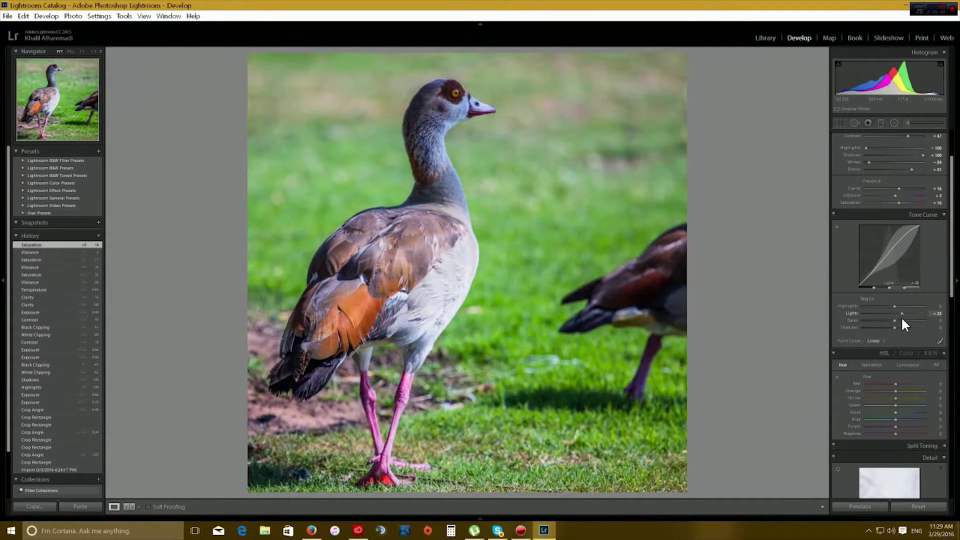
{"action": "mouse_move", "coordinate": [902, 319]}
{"action": "left_mouse_down"}
{"action": "mouse_move", "coordinate": [915, 319]}
{"action": "mouse_move", "coordinate": [894, 313]}
{"action": "left_mouse_up"}
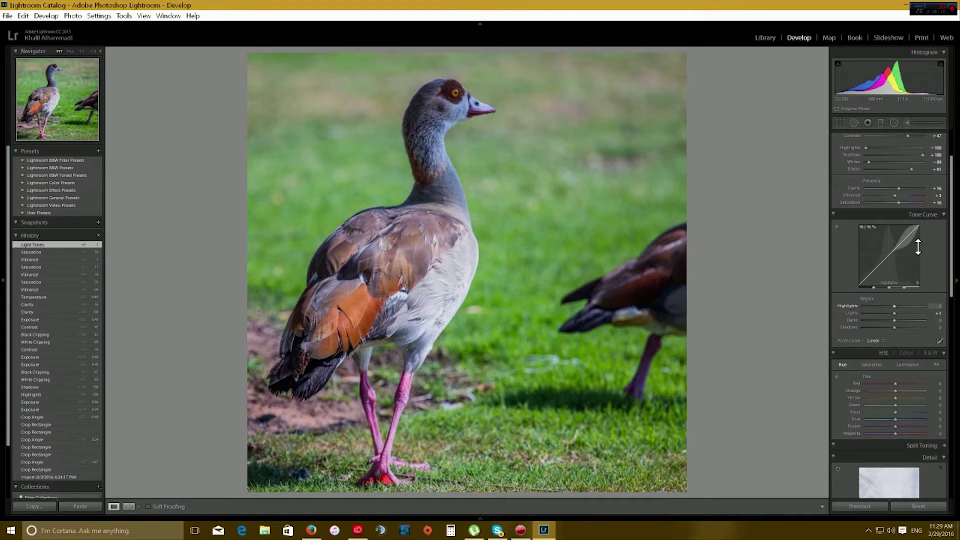
{"action": "left_click", "coordinate": [943, 216]}
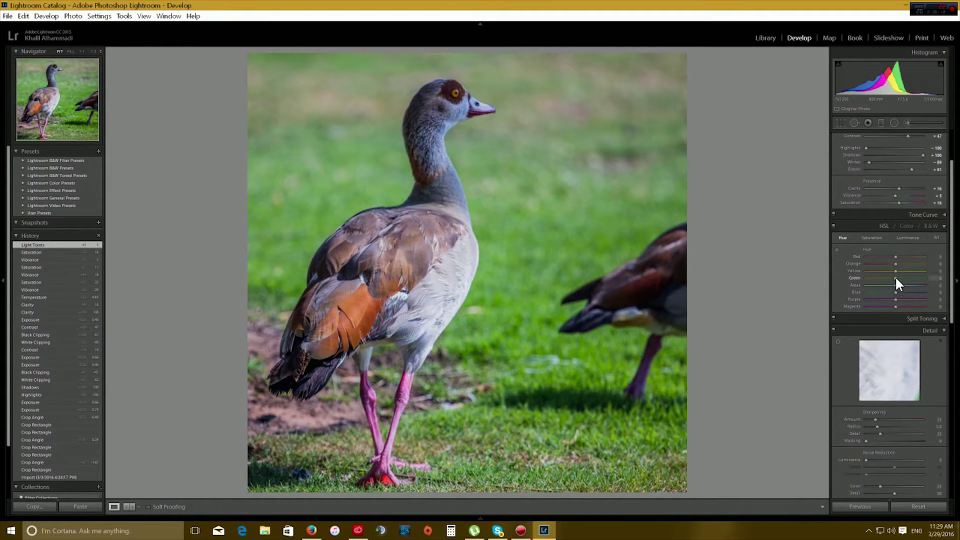
In the HSL hue settings, shift Green to about +35 and Red to -4.
{"action": "left_click_drag", "start_coordinate": [894, 278], "coordinate": [903, 279]}
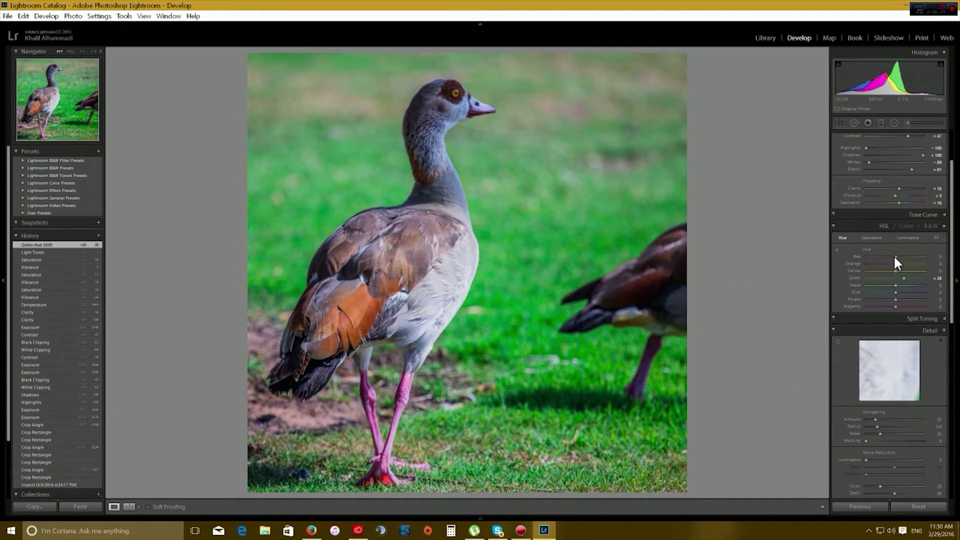
{"action": "mouse_move", "coordinate": [895, 257]}
{"action": "left_mouse_down"}
{"action": "mouse_move", "coordinate": [869, 260]}
{"action": "mouse_move", "coordinate": [934, 264]}
{"action": "mouse_move", "coordinate": [847, 259]}
{"action": "mouse_move", "coordinate": [908, 254]}
{"action": "mouse_move", "coordinate": [871, 260]}
{"action": "left_mouse_up"}
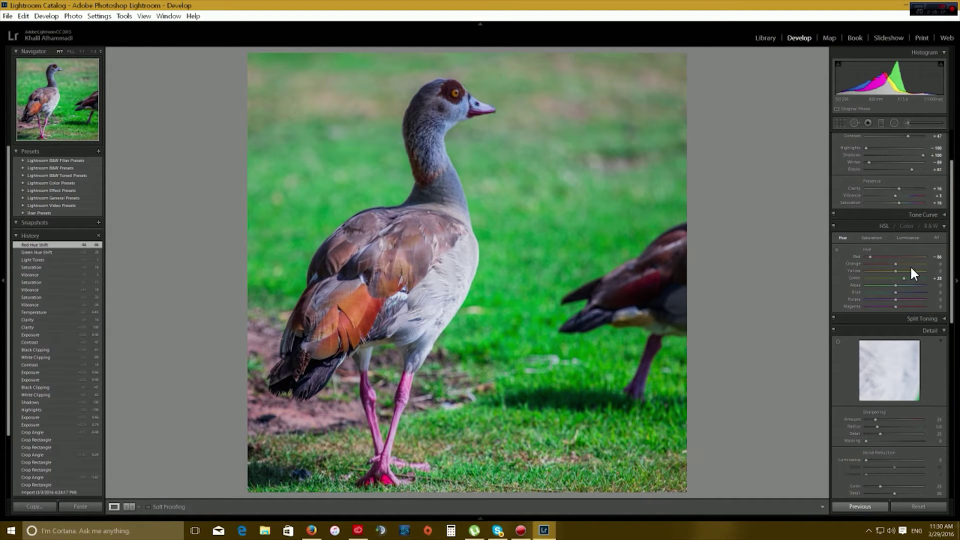
{"action": "key", "text": "ctrl+z"}
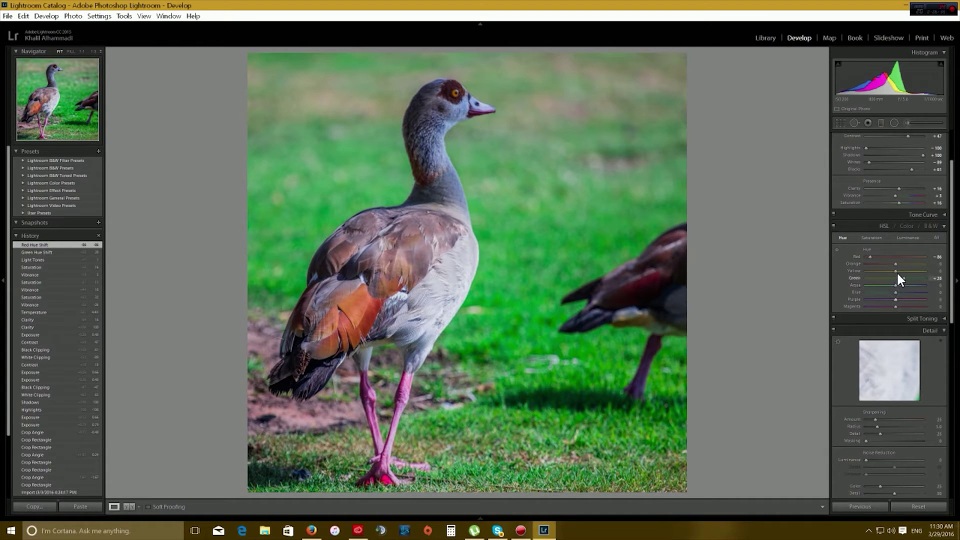
{"action": "left_click", "coordinate": [893, 256]}
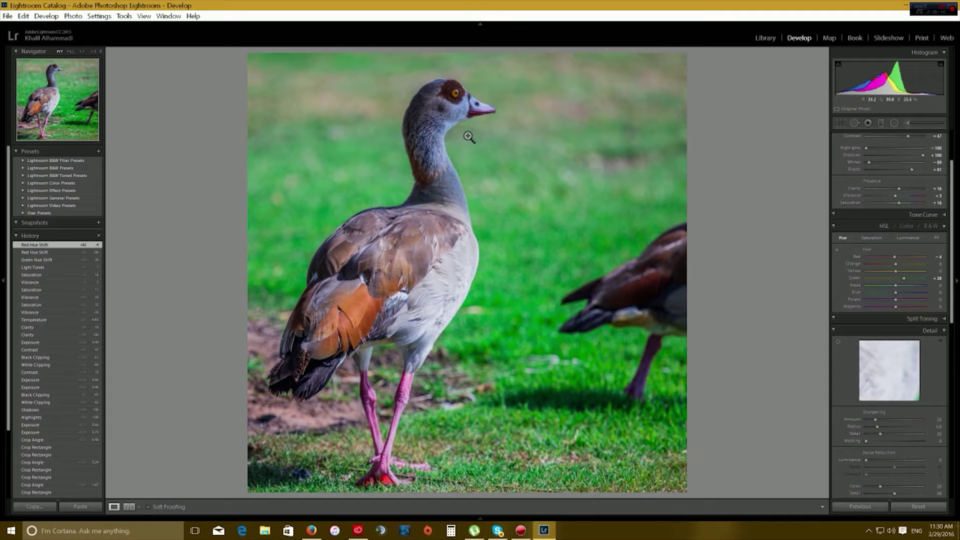
Warm the Basic panel Temp slider from 4368 to 4632.
{"action": "scroll", "coordinate": [878, 227], "scroll_direction": "up", "scroll_amount": 3}
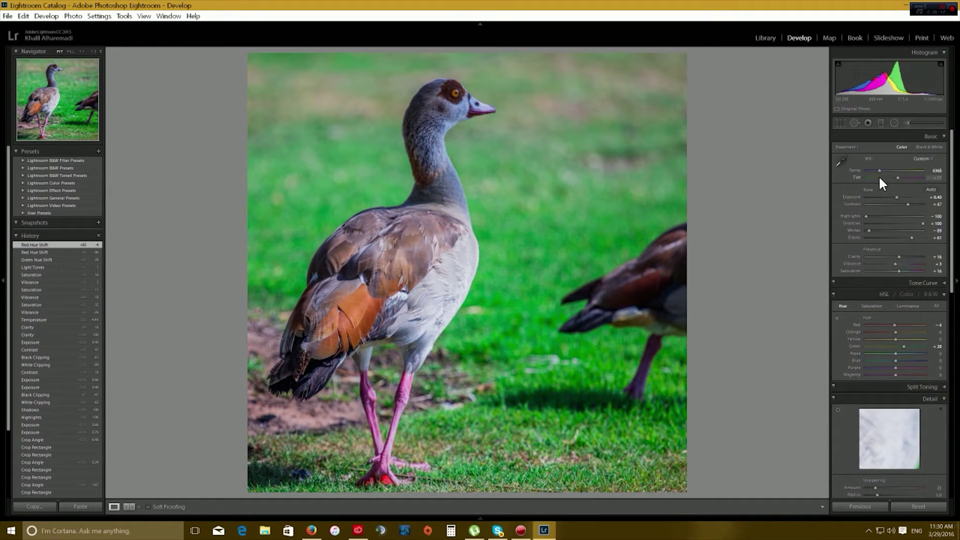
{"action": "left_click_drag", "start_coordinate": [877, 171], "coordinate": [879, 171]}
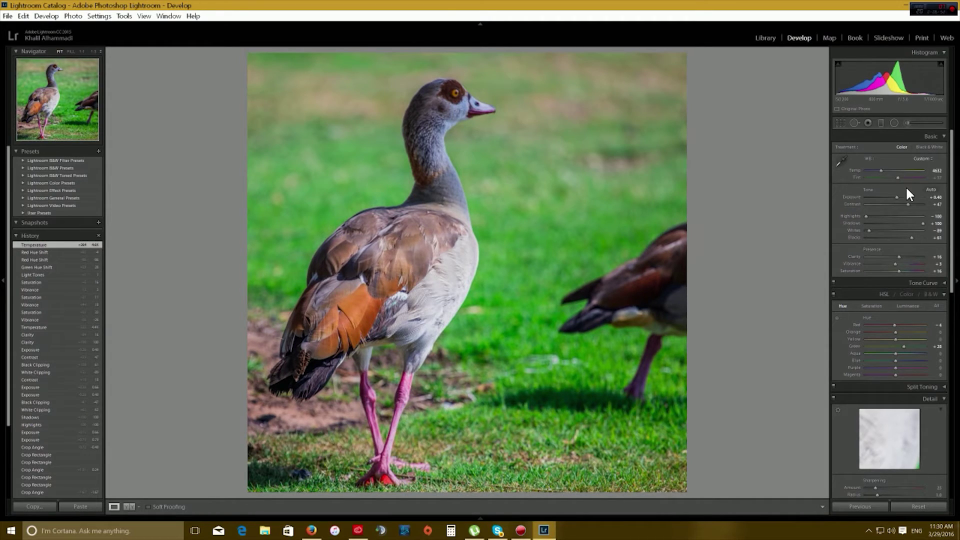
{"action": "scroll", "coordinate": [888, 247], "scroll_direction": "down", "scroll_amount": 5}
{"action": "scroll", "coordinate": [889, 247], "scroll_direction": "down", "scroll_amount": 5}
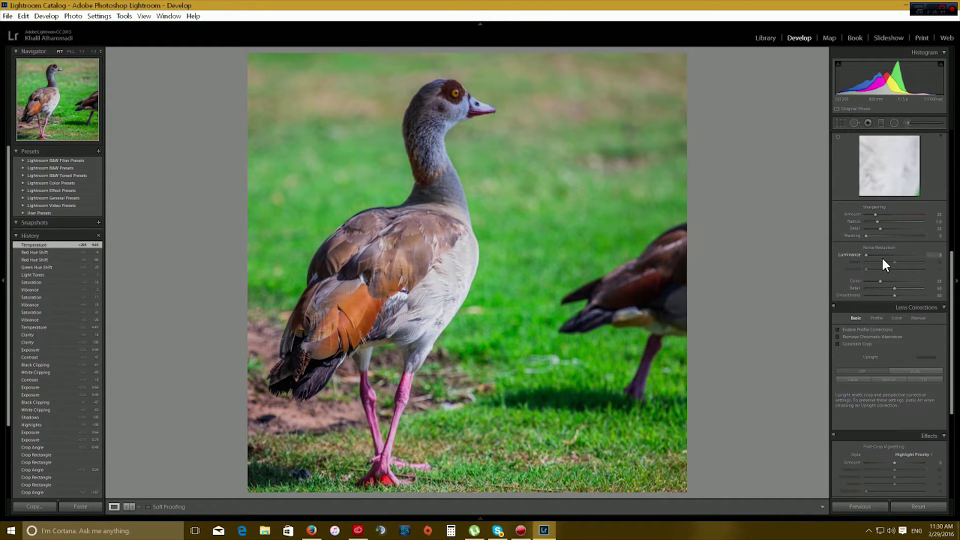
{"action": "scroll", "coordinate": [883, 260], "scroll_direction": "up", "scroll_amount": 1}
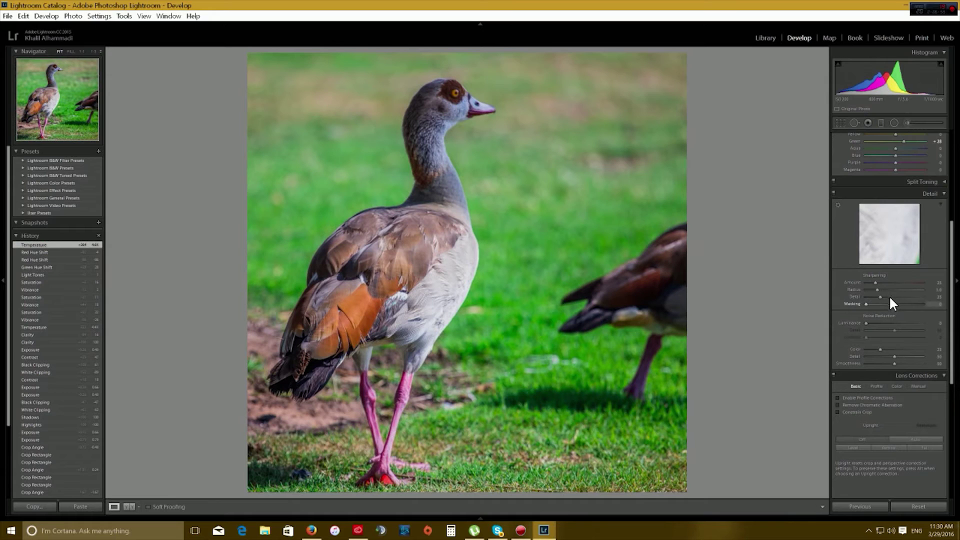
Zoom into the goose's head and body to inspect detail, then return to the whole-photo view.
{"action": "left_click", "coordinate": [888, 238]}
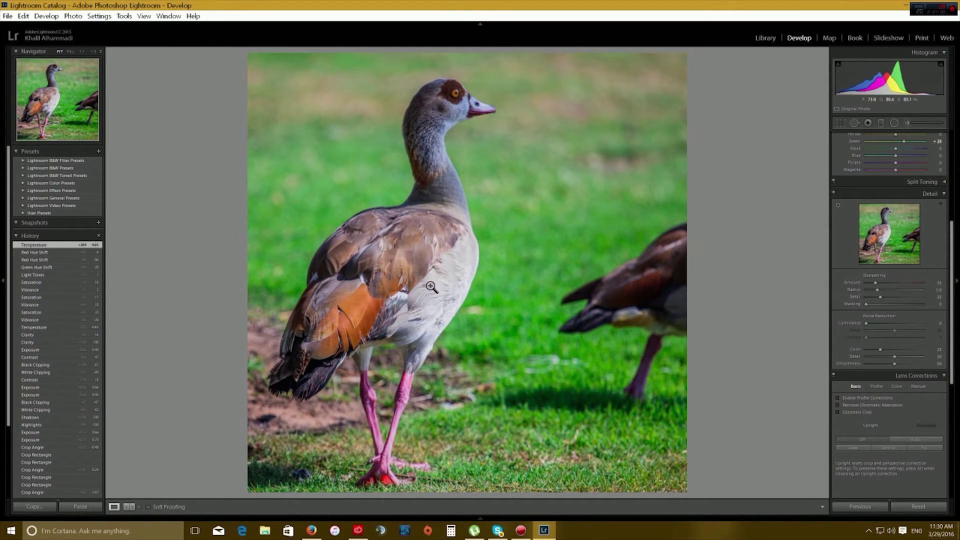
{"action": "left_click", "coordinate": [482, 95]}
{"action": "left_click_drag", "start_coordinate": [484, 152], "coordinate": [688, 66]}
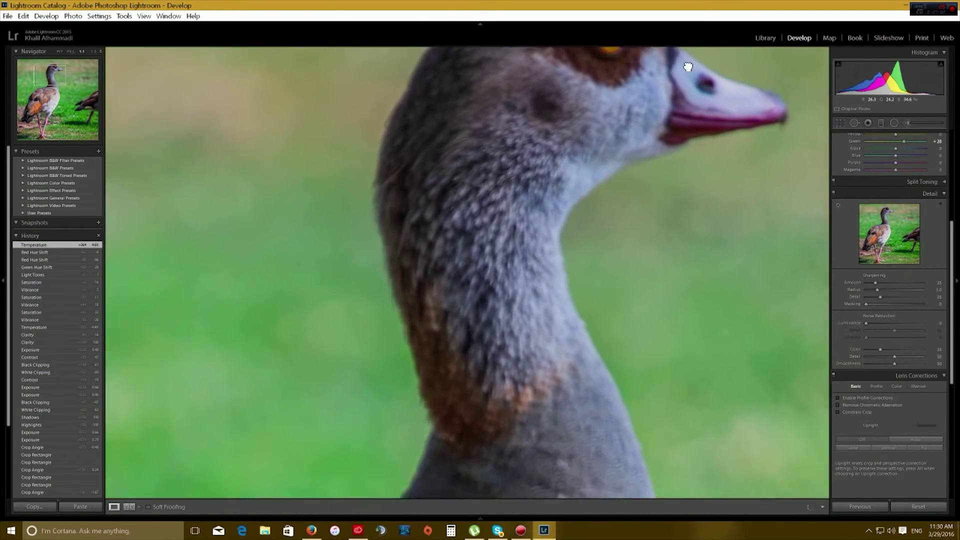
{"action": "mouse_move", "coordinate": [649, 450]}
{"action": "left_mouse_down"}
{"action": "mouse_move", "coordinate": [628, 305]}
{"action": "mouse_move", "coordinate": [641, 256]}
{"action": "left_mouse_up"}
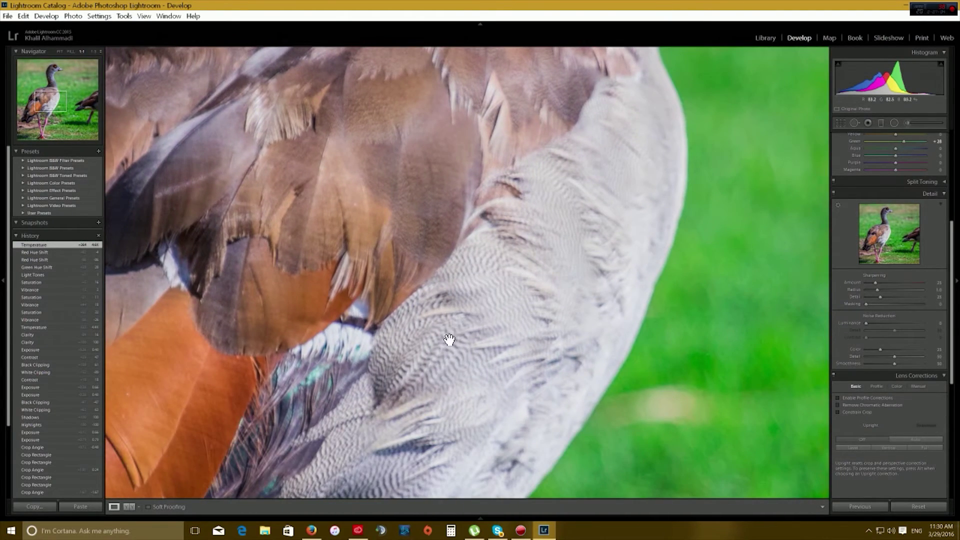
{"action": "left_click", "coordinate": [544, 233]}
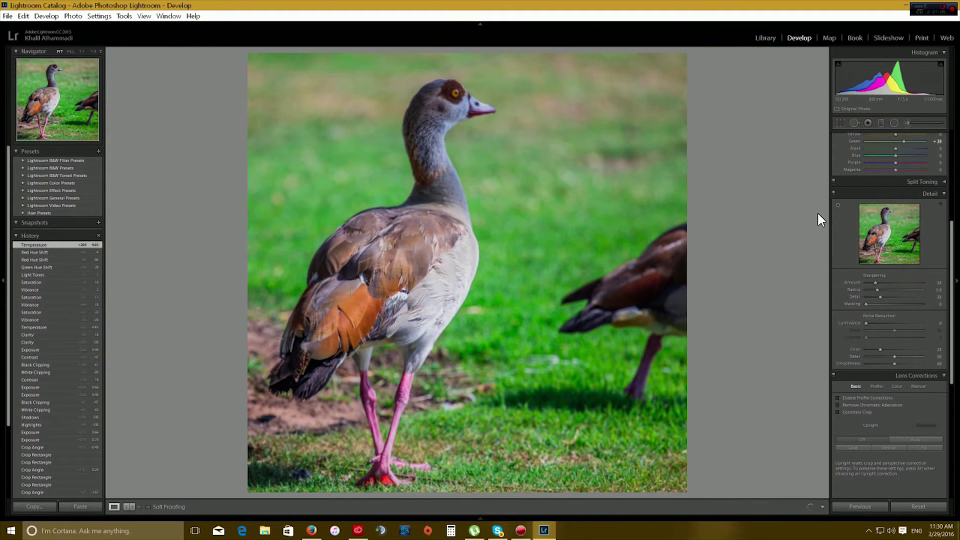
Raise sharpening Amount to 47 and push Masking to about 84, previewing a feather patch.
{"action": "left_click", "coordinate": [892, 254]}
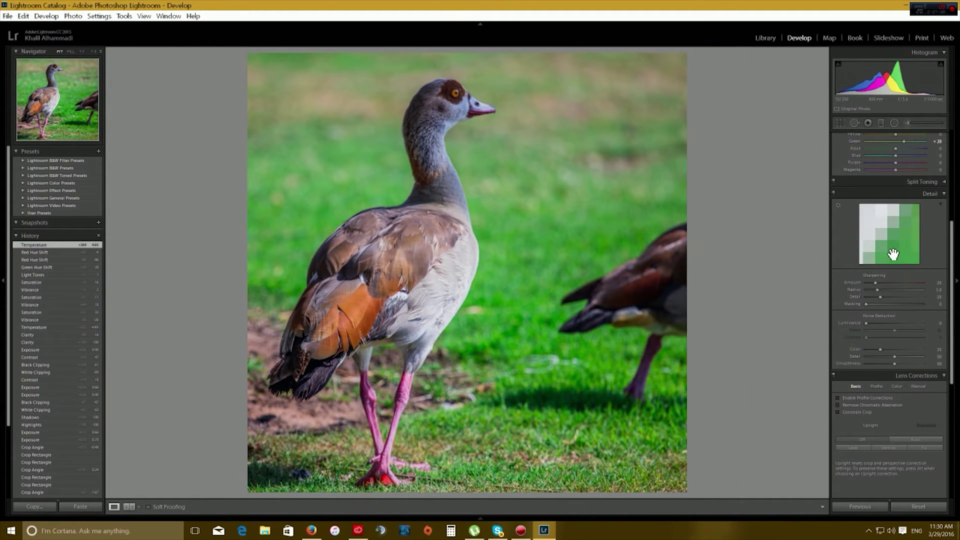
{"action": "left_click", "coordinate": [882, 283]}
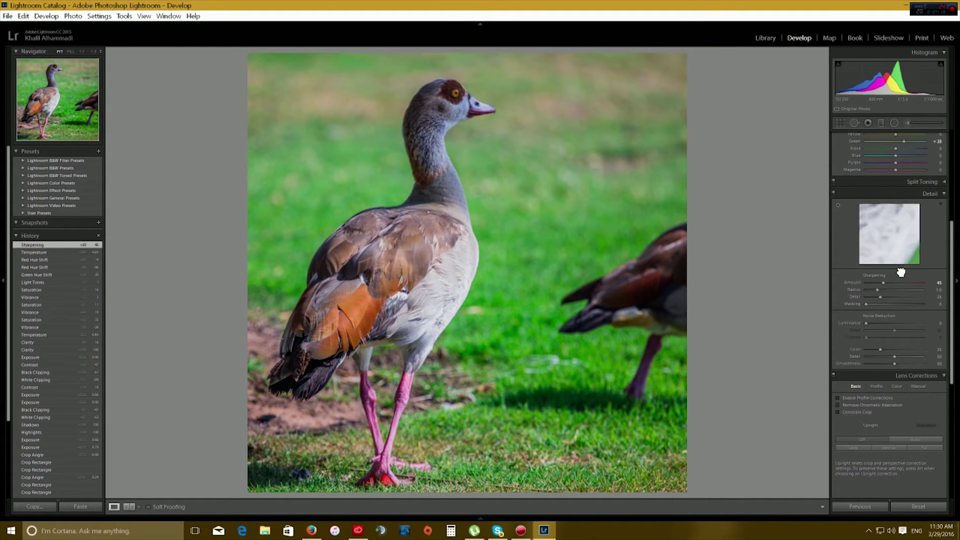
{"action": "left_click_drag", "start_coordinate": [900, 272], "coordinate": [896, 249]}
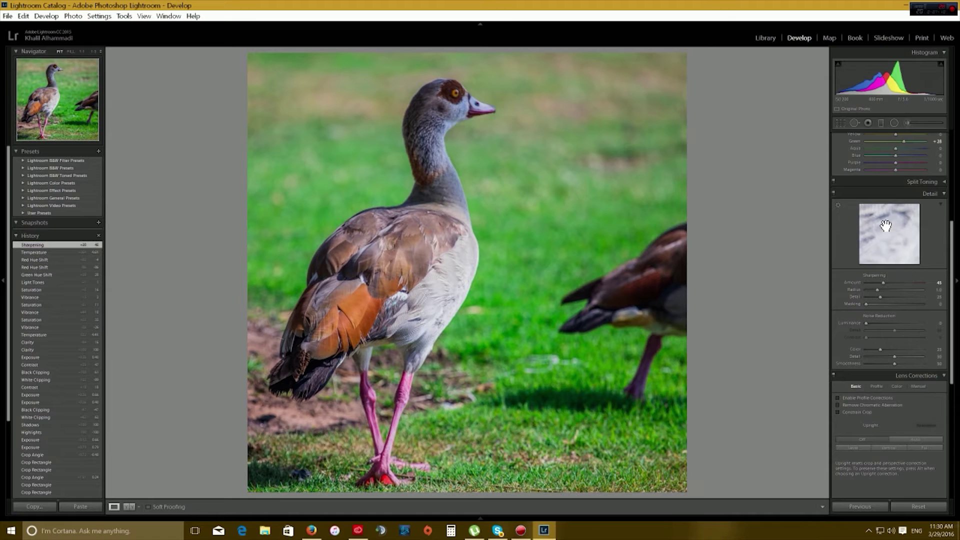
{"action": "left_click", "coordinate": [883, 282]}
{"action": "left_click_drag", "start_coordinate": [866, 304], "coordinate": [913, 302]}
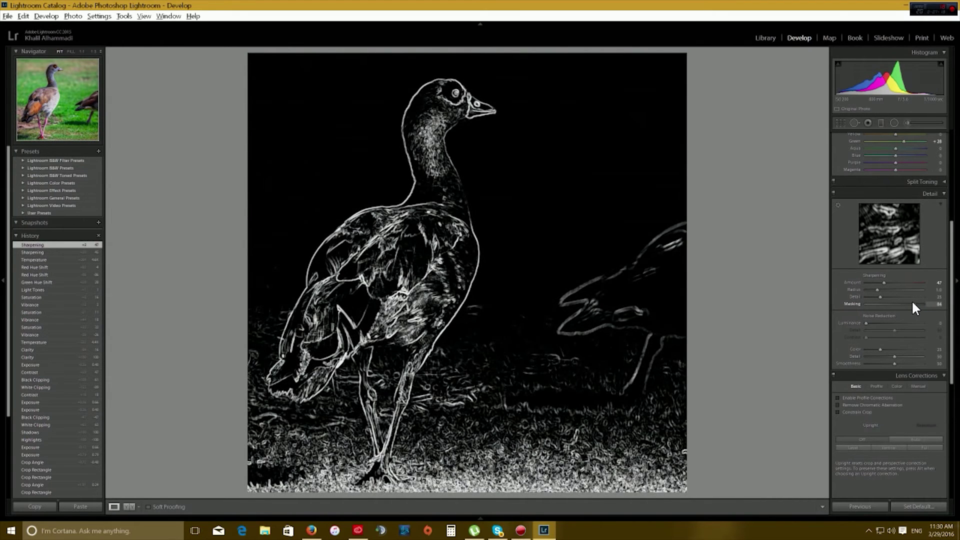
Settle sharpening Masking at 82 and inspect the back feathers up close.
{"action": "left_click_drag", "start_coordinate": [912, 303], "coordinate": [910, 303]}
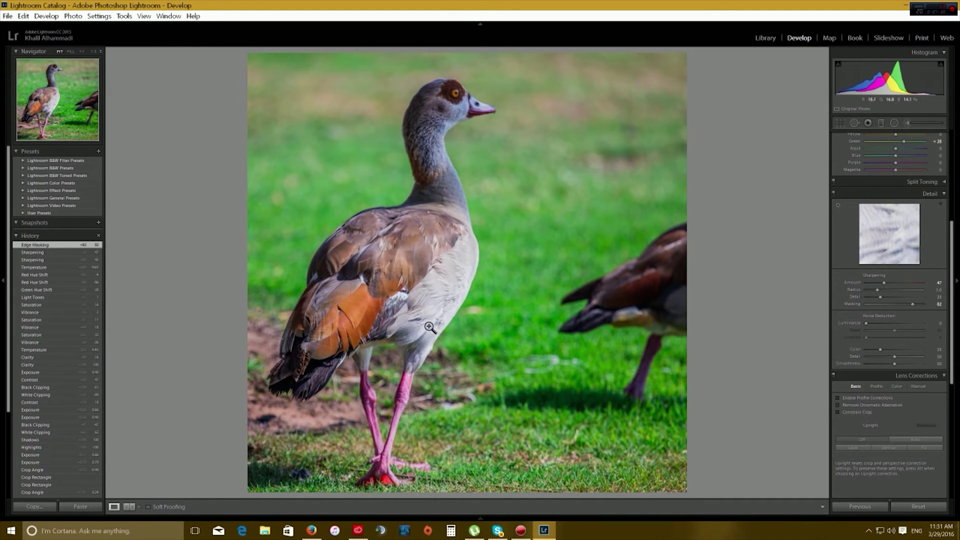
{"action": "mouse_move", "coordinate": [430, 345]}
{"action": "left_mouse_down"}
{"action": "mouse_move", "coordinate": [419, 362]}
{"action": "mouse_move", "coordinate": [521, 248]}
{"action": "left_mouse_up"}
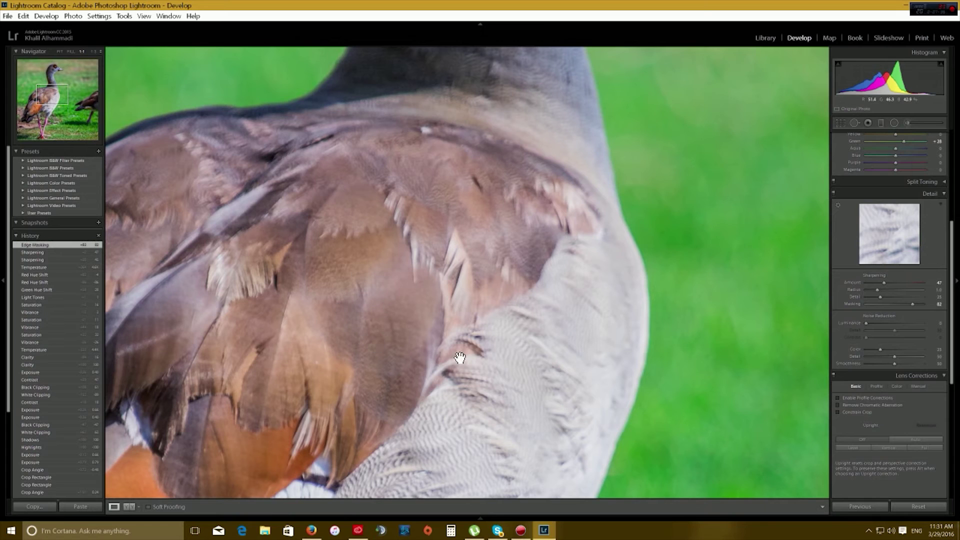
Set Luminance noise reduction to 13 and return to the whole-goose view.
{"action": "left_click", "coordinate": [872, 323]}
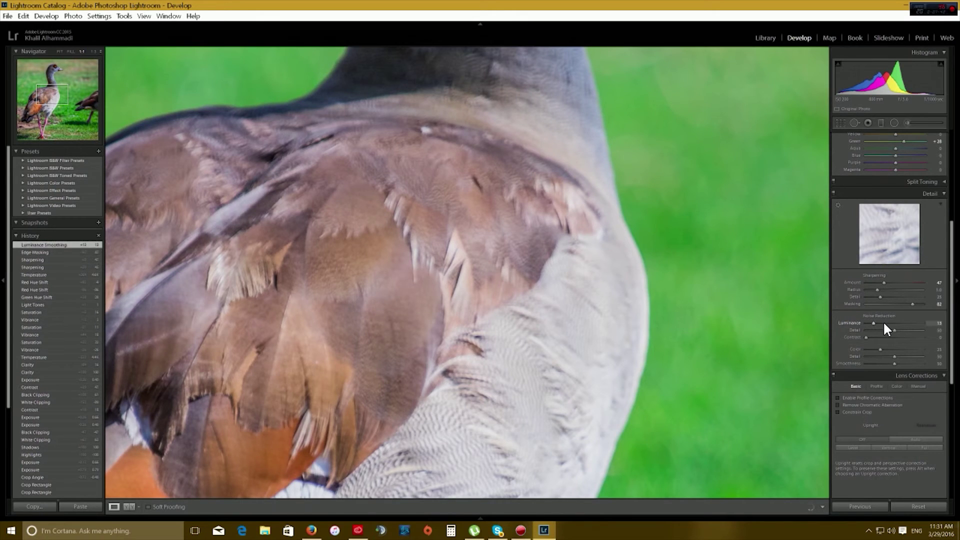
{"action": "left_click", "coordinate": [408, 275]}
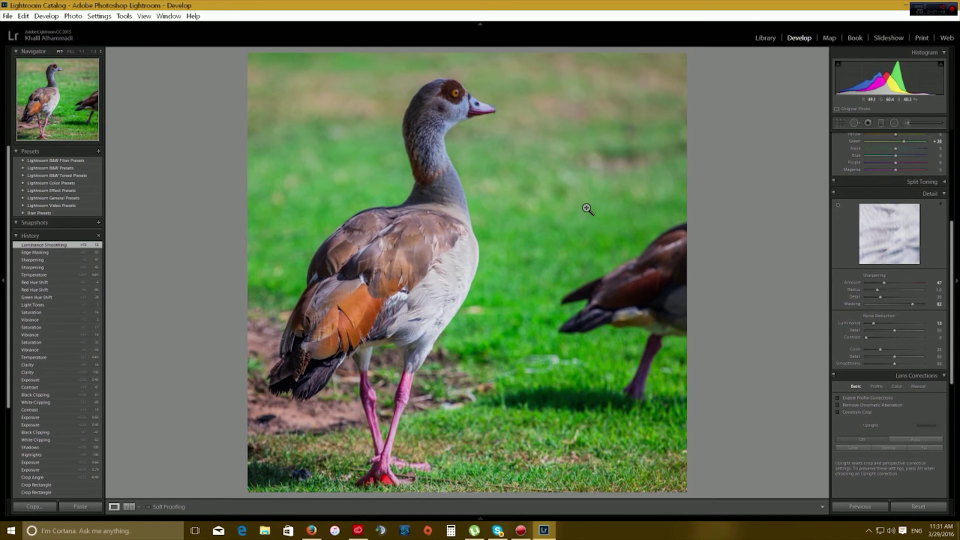
{"action": "scroll", "coordinate": [884, 305], "scroll_direction": "down", "scroll_amount": 3}
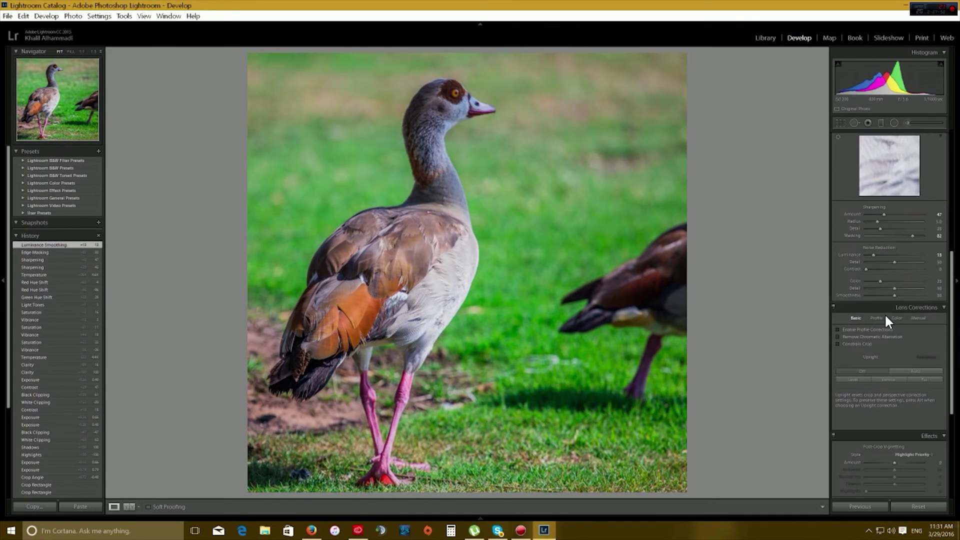
{"action": "scroll", "coordinate": [895, 282], "scroll_direction": "up", "scroll_amount": 3}
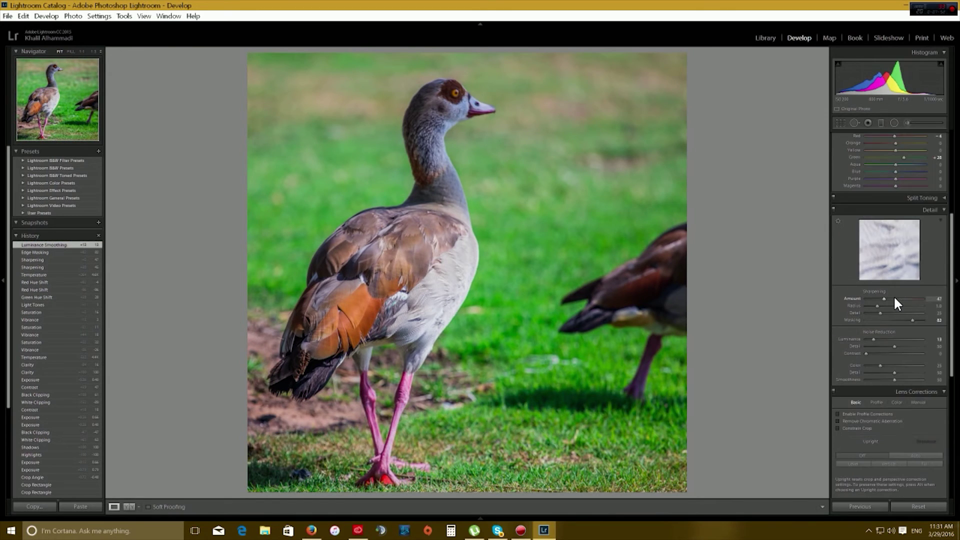
{"action": "scroll", "coordinate": [893, 296], "scroll_direction": "up", "scroll_amount": 5}
{"action": "scroll", "coordinate": [893, 293], "scroll_direction": "up", "scroll_amount": 2}
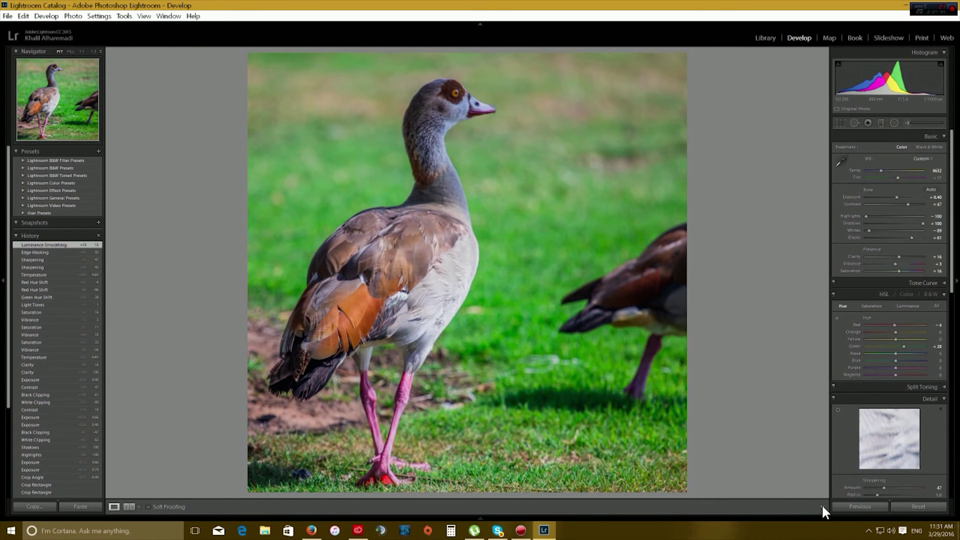
{"action": "left_click", "coordinate": [475, 514]}
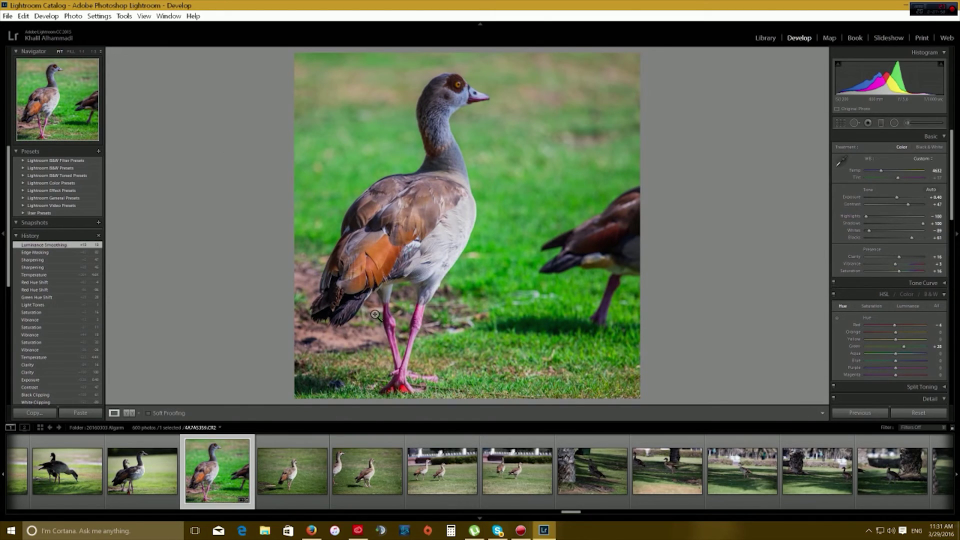
{"action": "left_click", "coordinate": [129, 413]}
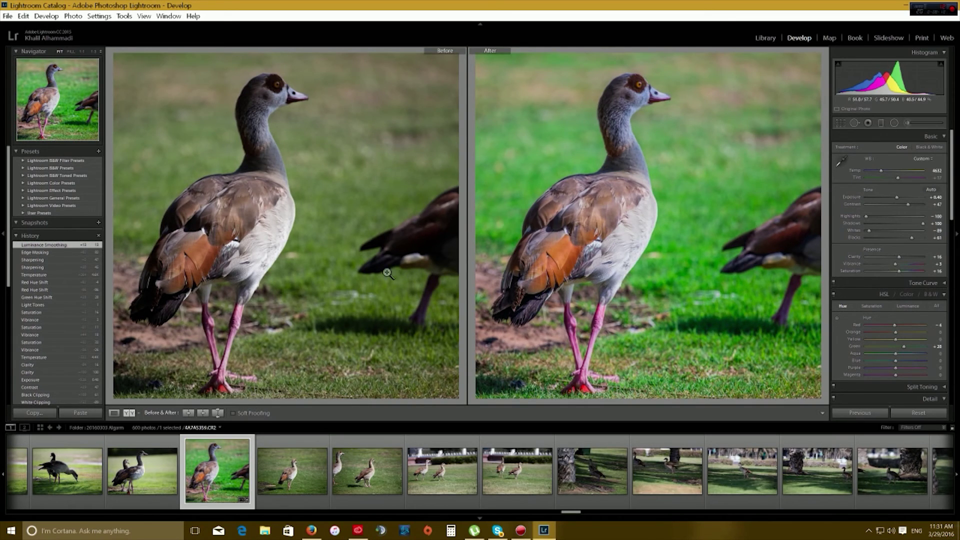
{"action": "left_click", "coordinate": [114, 413]}
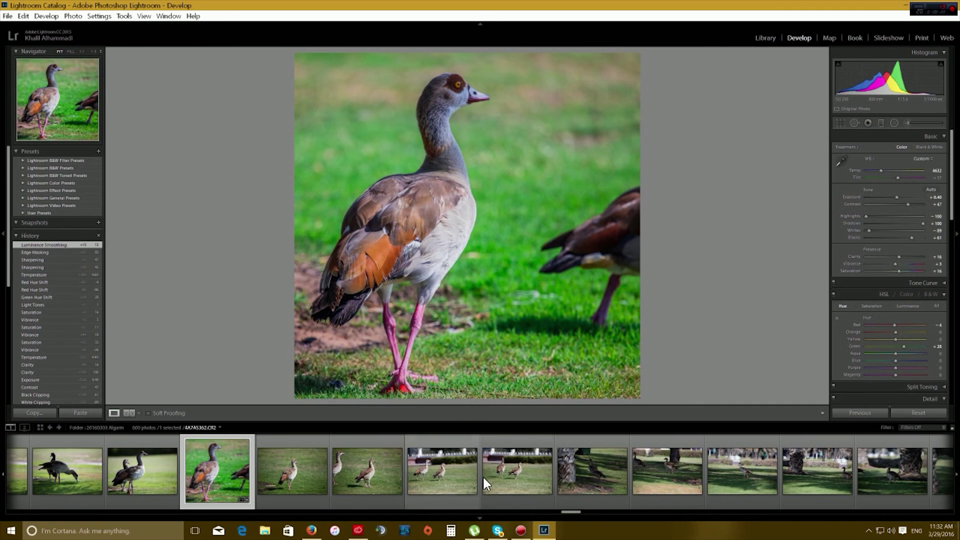
{"action": "left_click", "coordinate": [478, 512]}
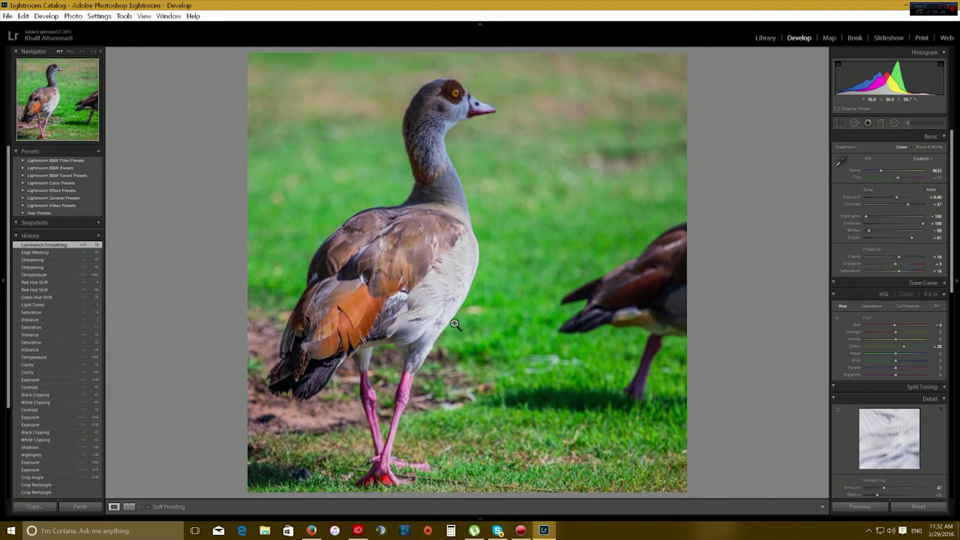